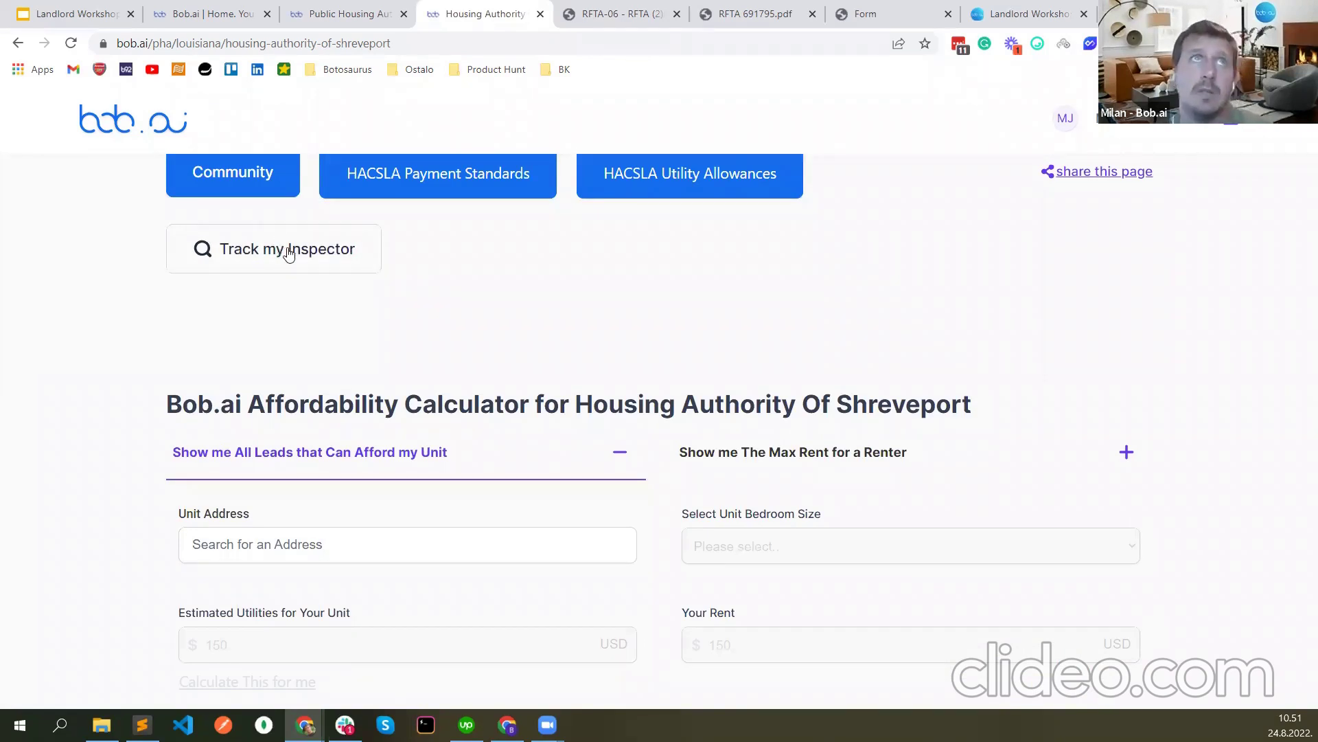
left_click(288, 253)
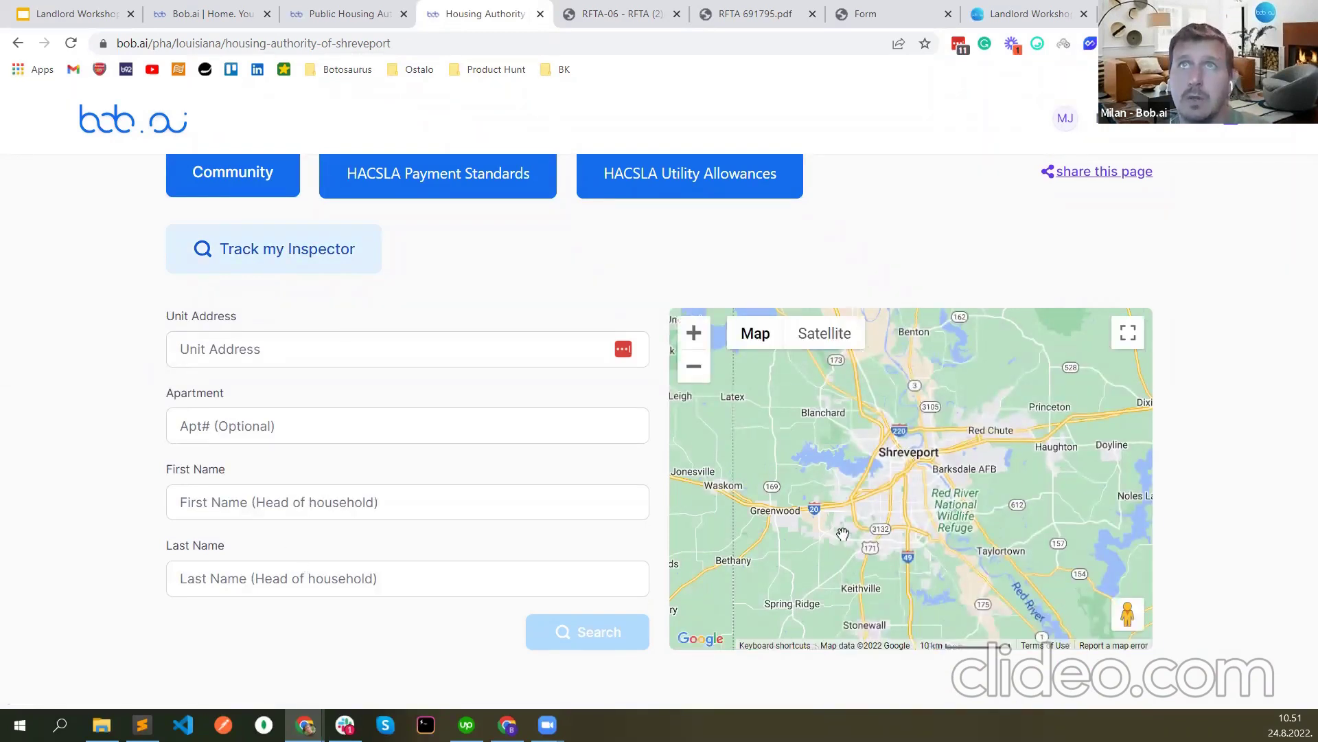
left_click(262, 267)
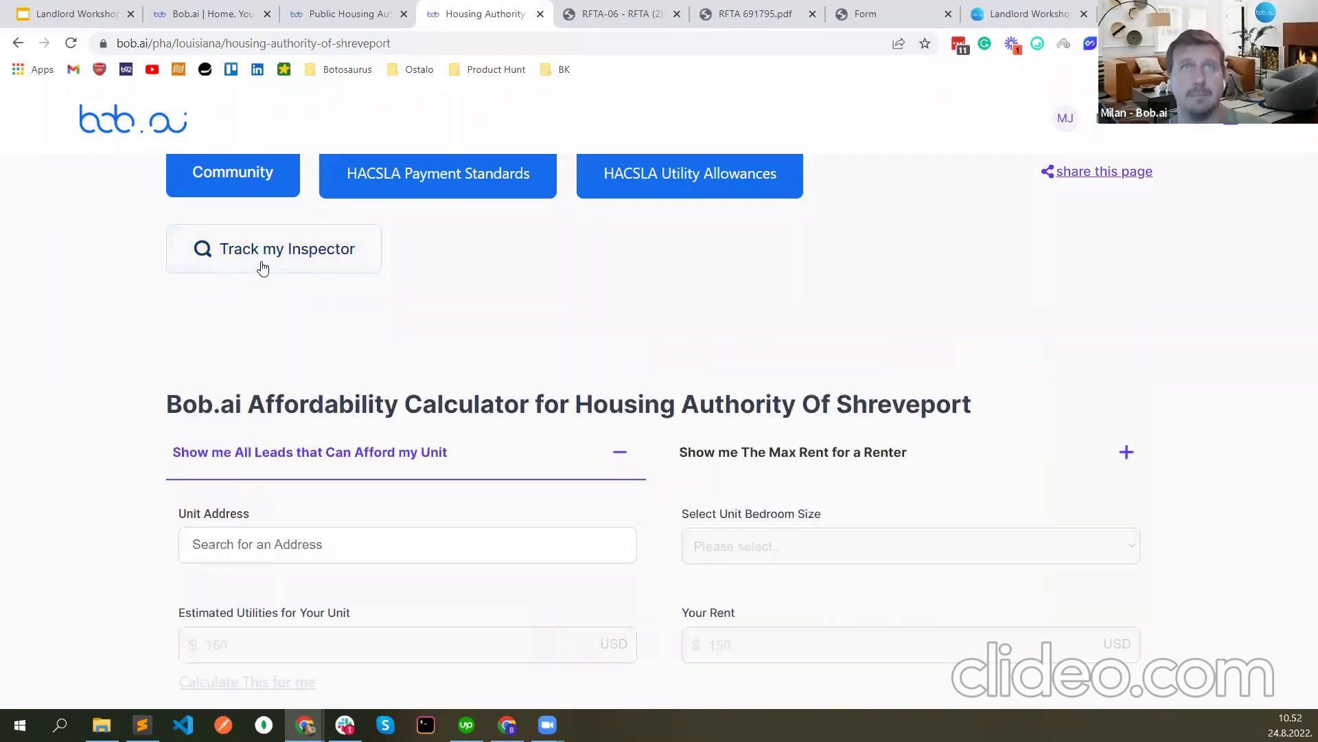
scroll(97, 364, "down", 2)
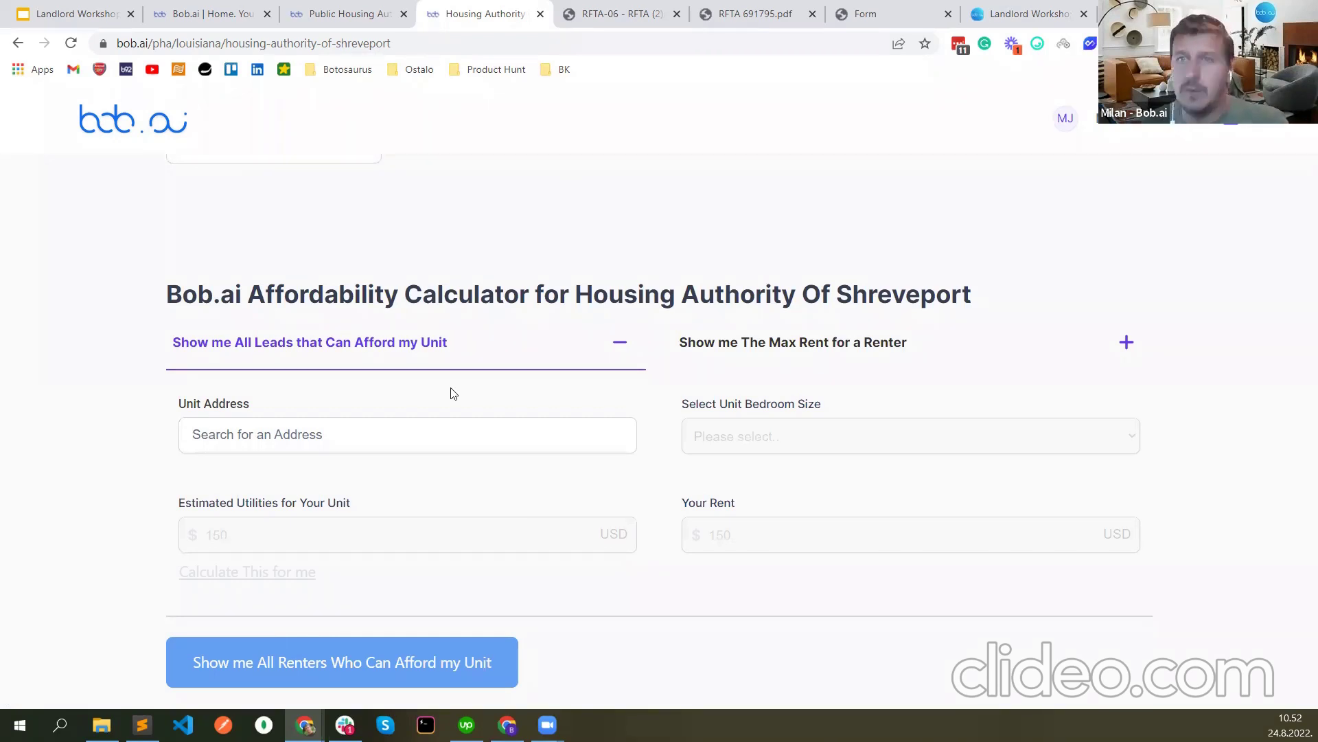
scroll(353, 344, "down", 5)
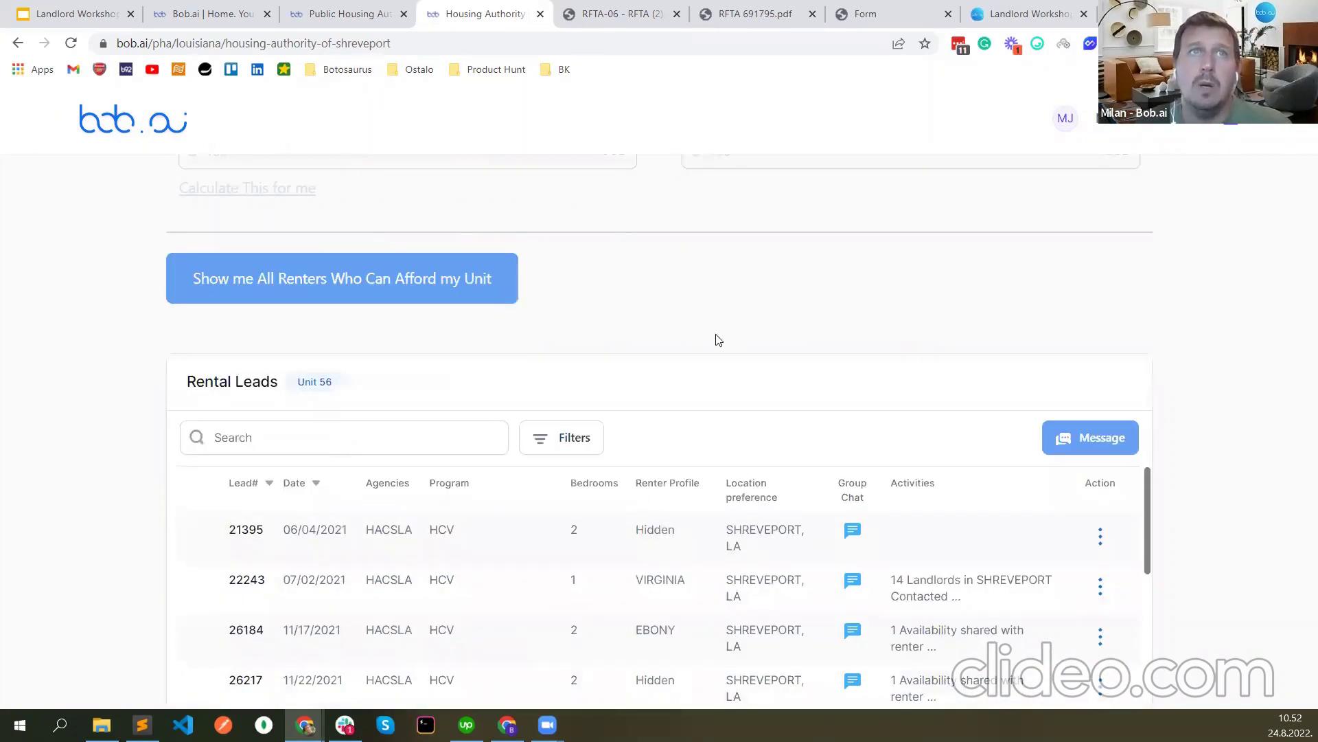
scroll(490, 390, "down", 2)
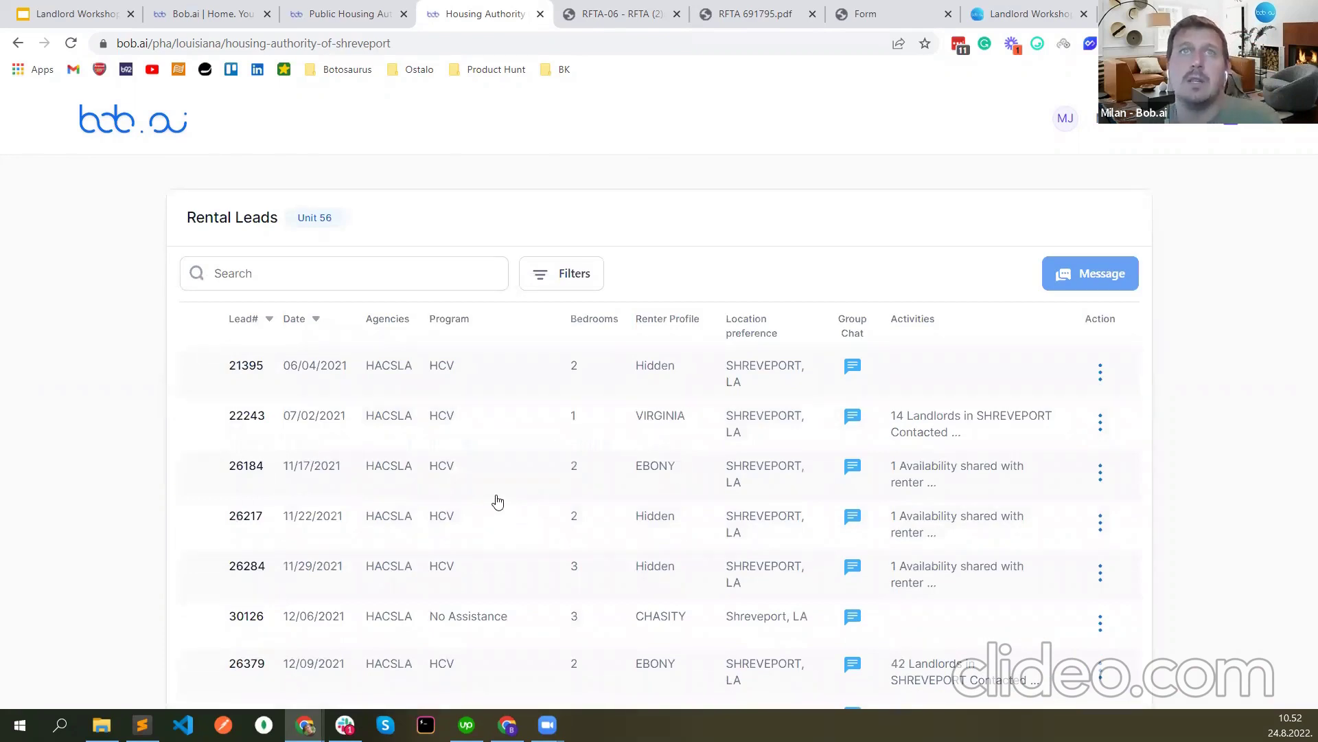
scroll(768, 356, "down", 3)
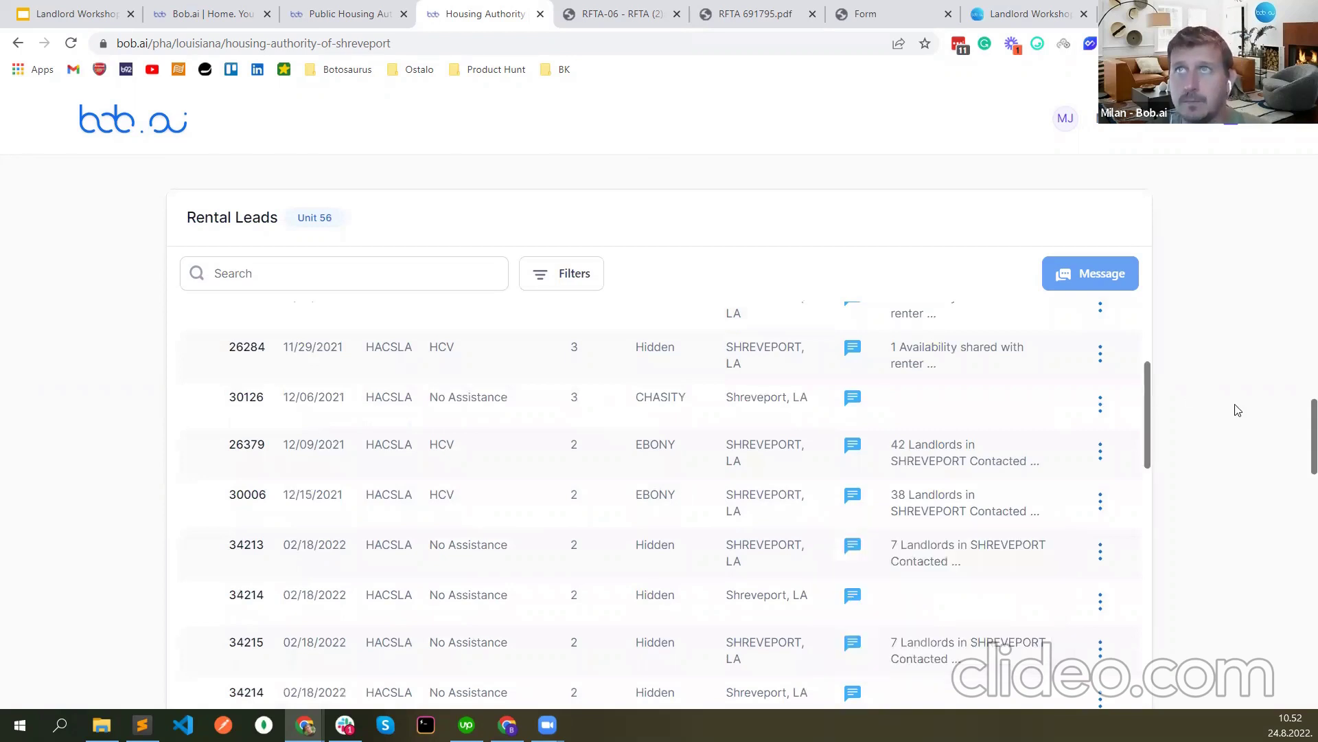
scroll(1209, 415, "up", 7)
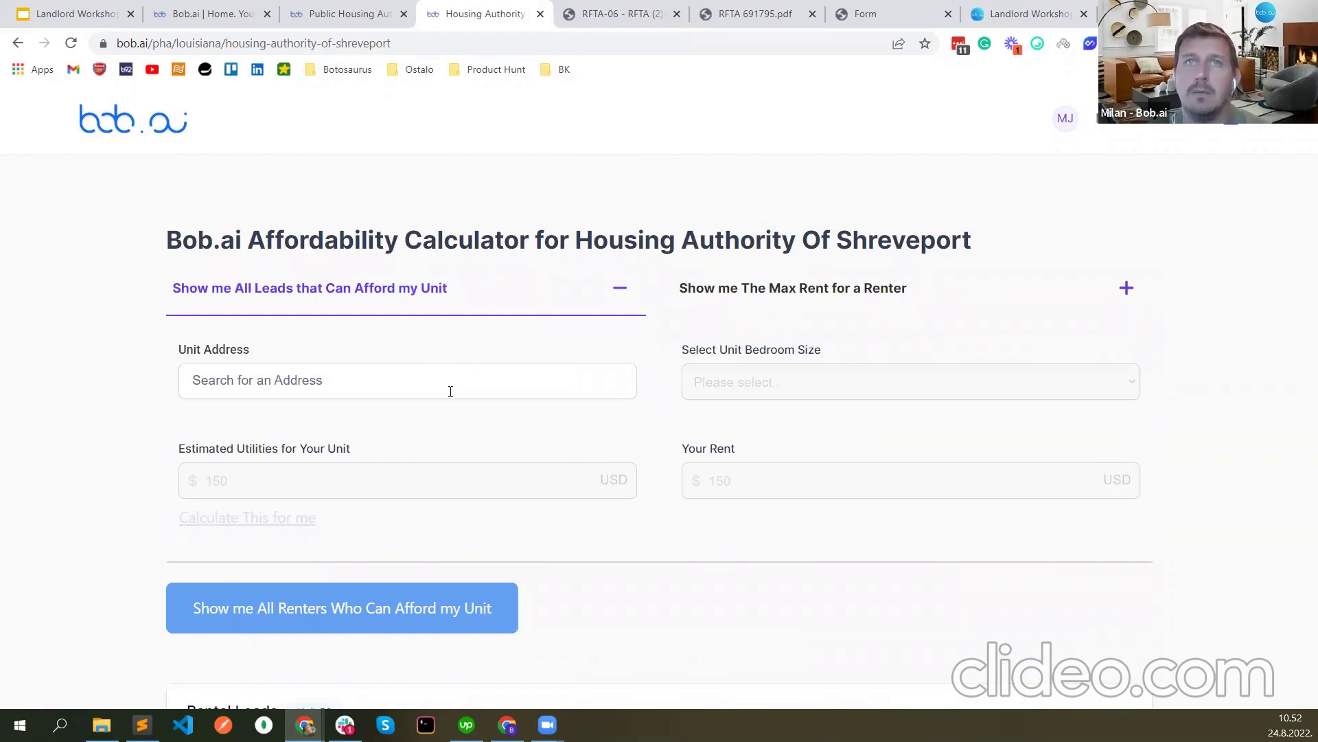
scroll(730, 574, "down", 6)
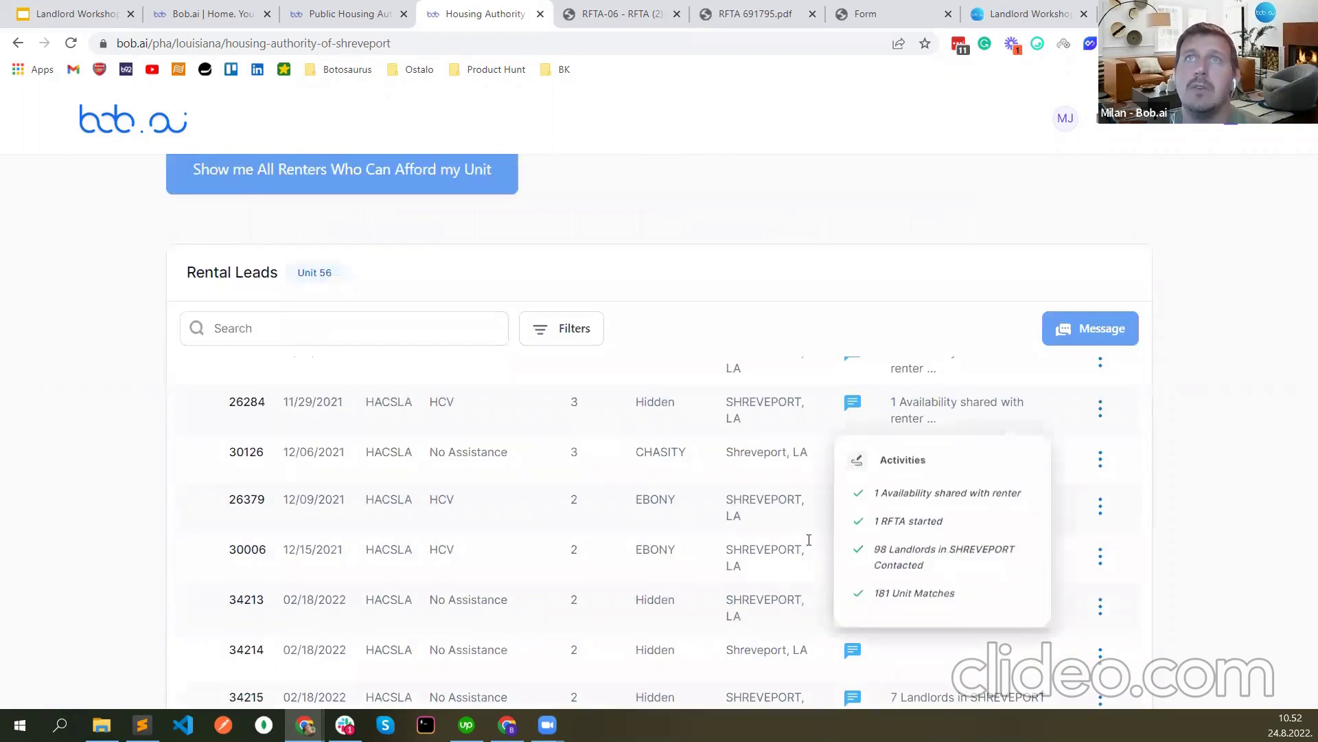
scroll(709, 533, "up", 1)
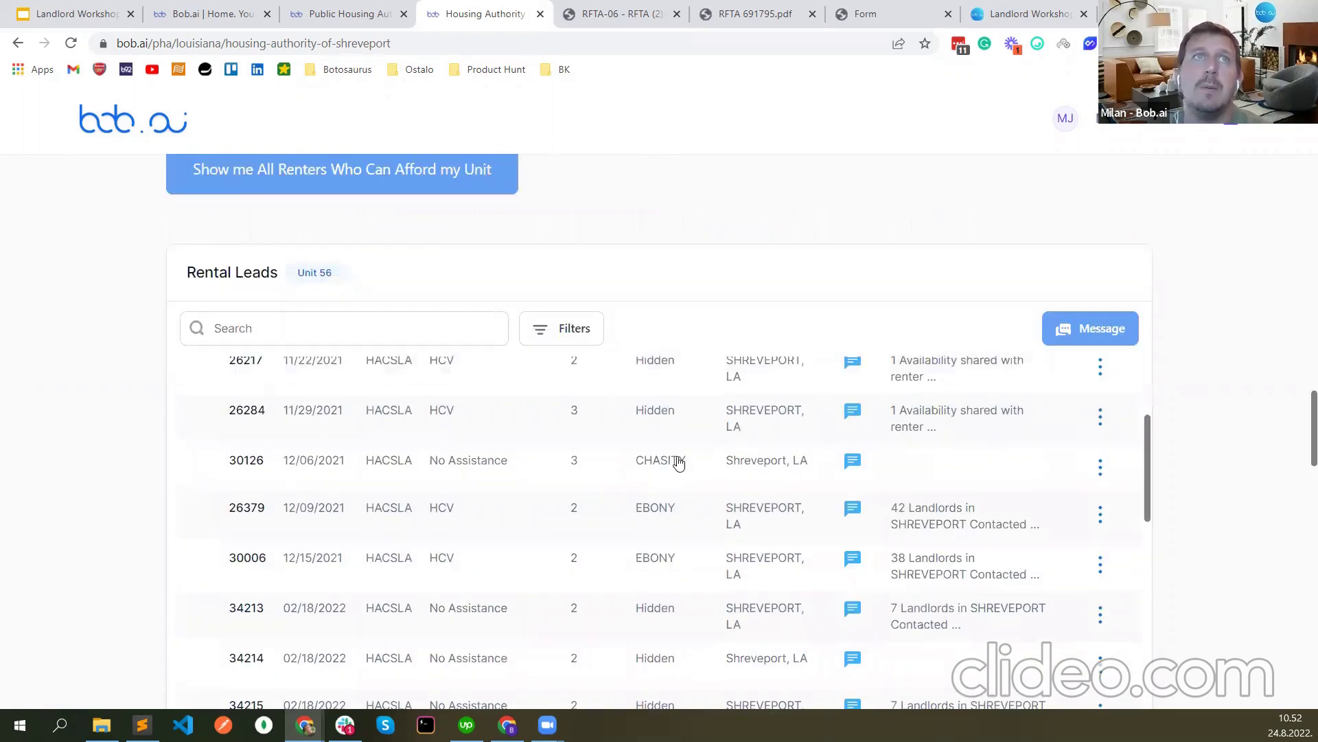
scroll(678, 463, "up", 10)
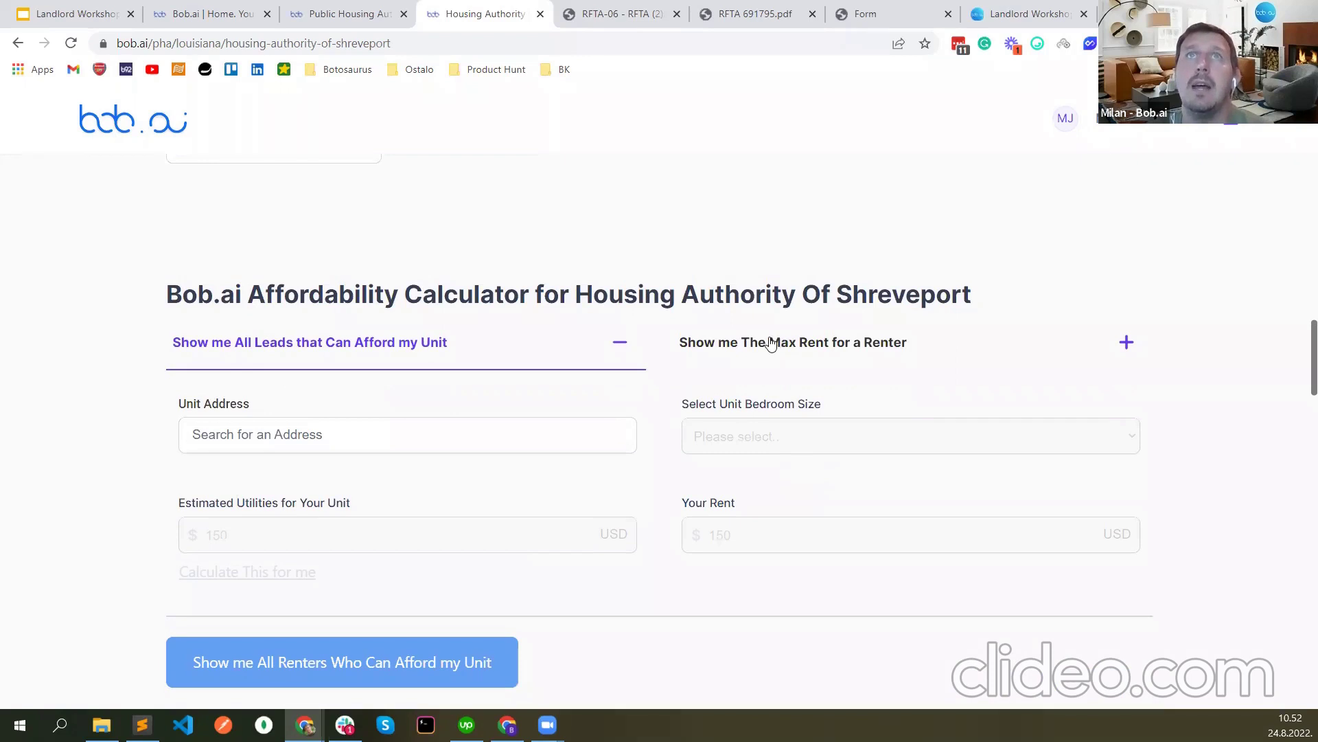
- Switch to the renter max-rent calculator and enter the Centenary Boulevard unit address in Shreveport
left_click(771, 344)
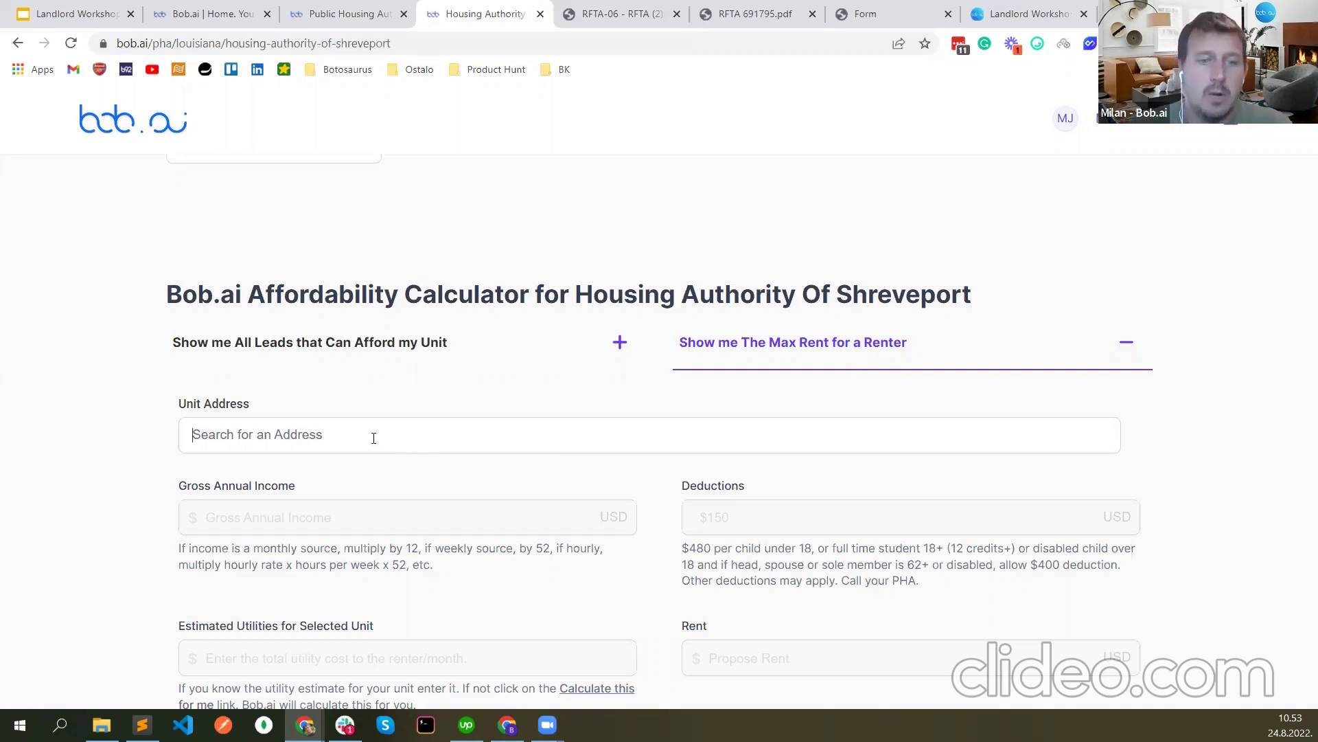
type("2911 ")
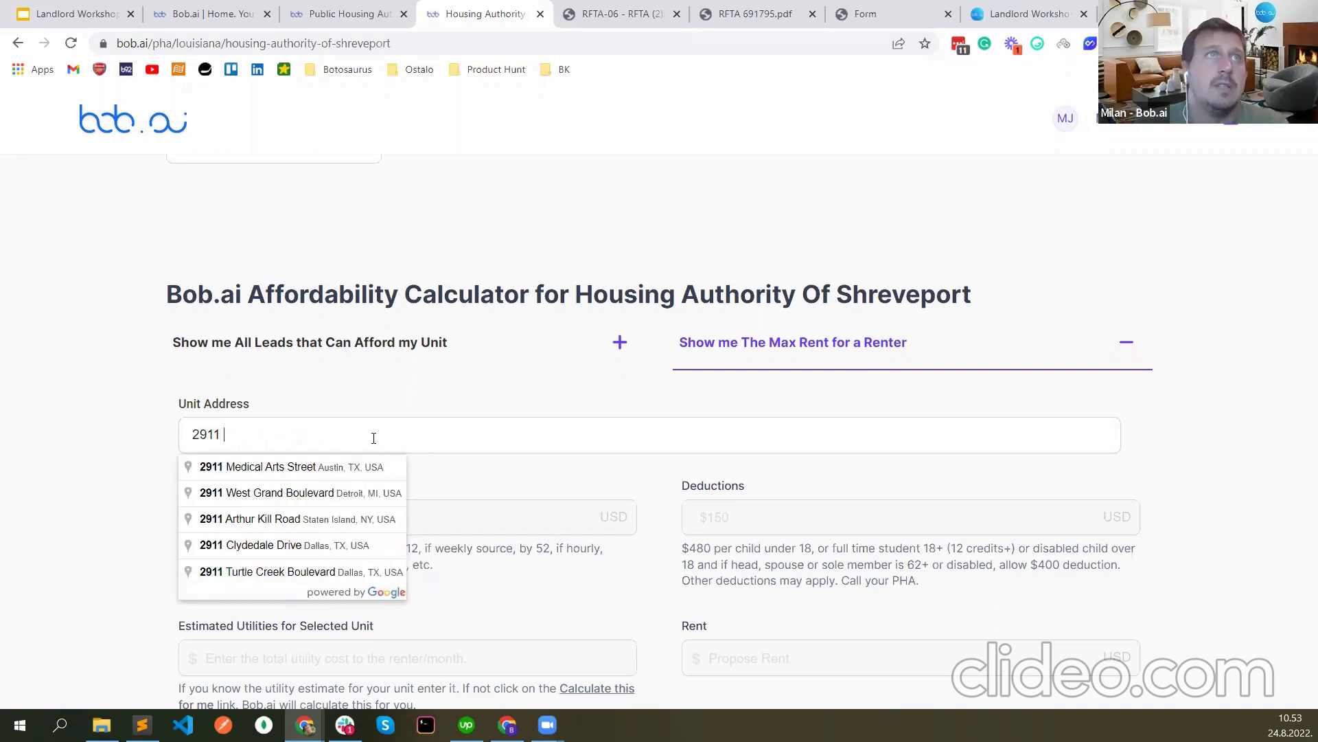
type("centen")
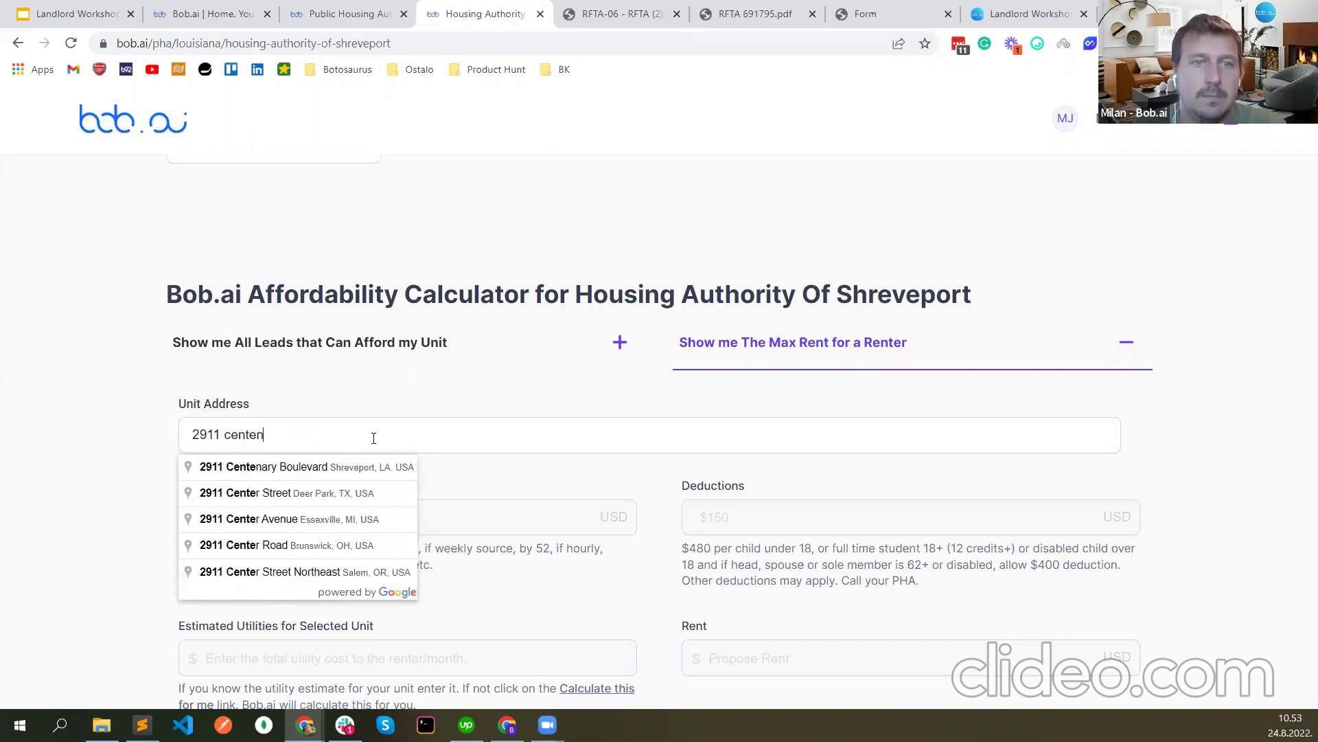
type("ary")
left_click(318, 466)
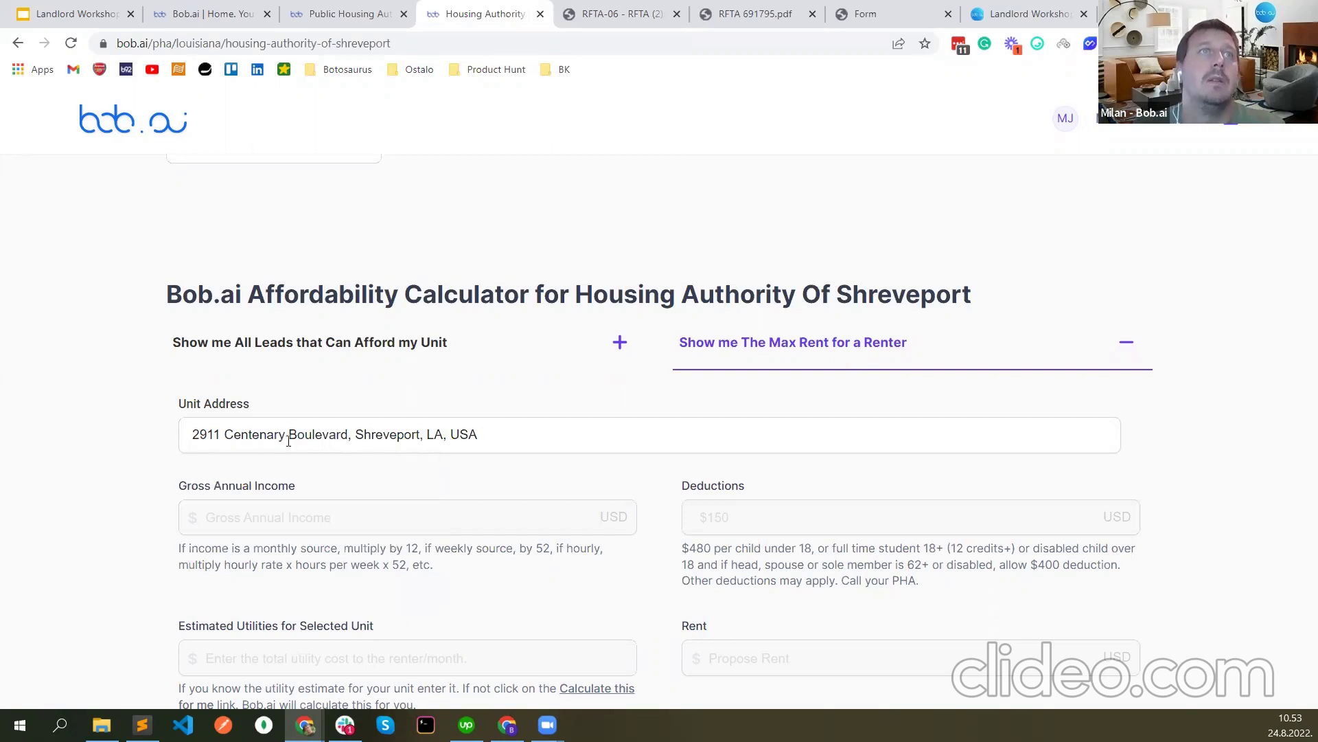
scroll(162, 481, "down", 2)
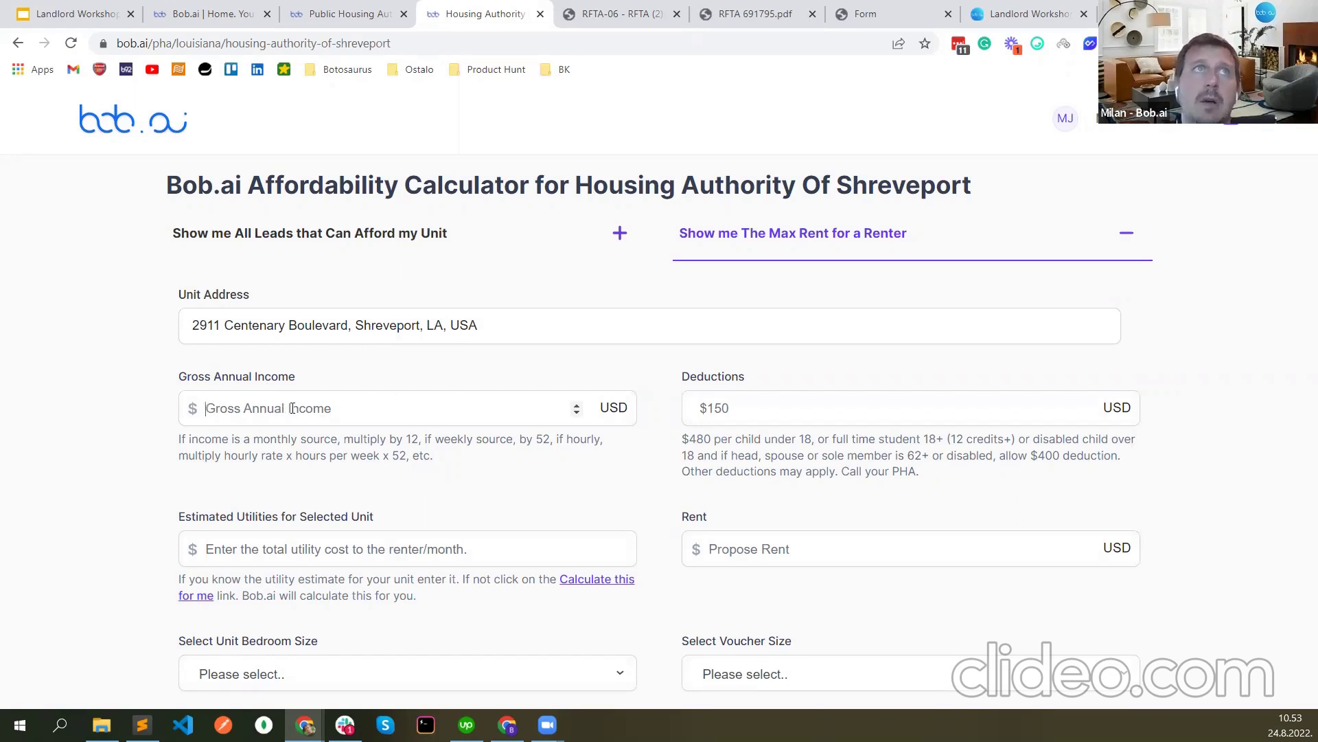
- Enter gross annual income 10000, deductions 400 and a unit bedroom size of 2
type("10000")
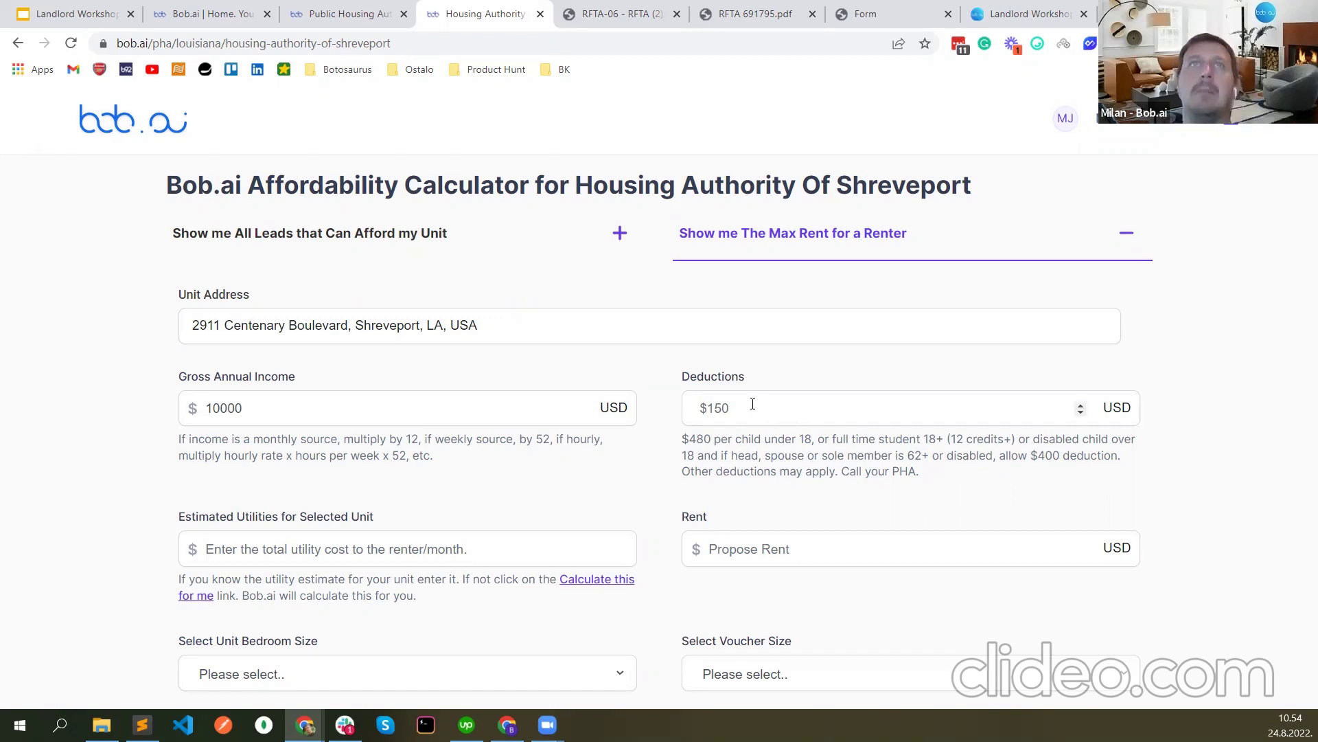
type("400")
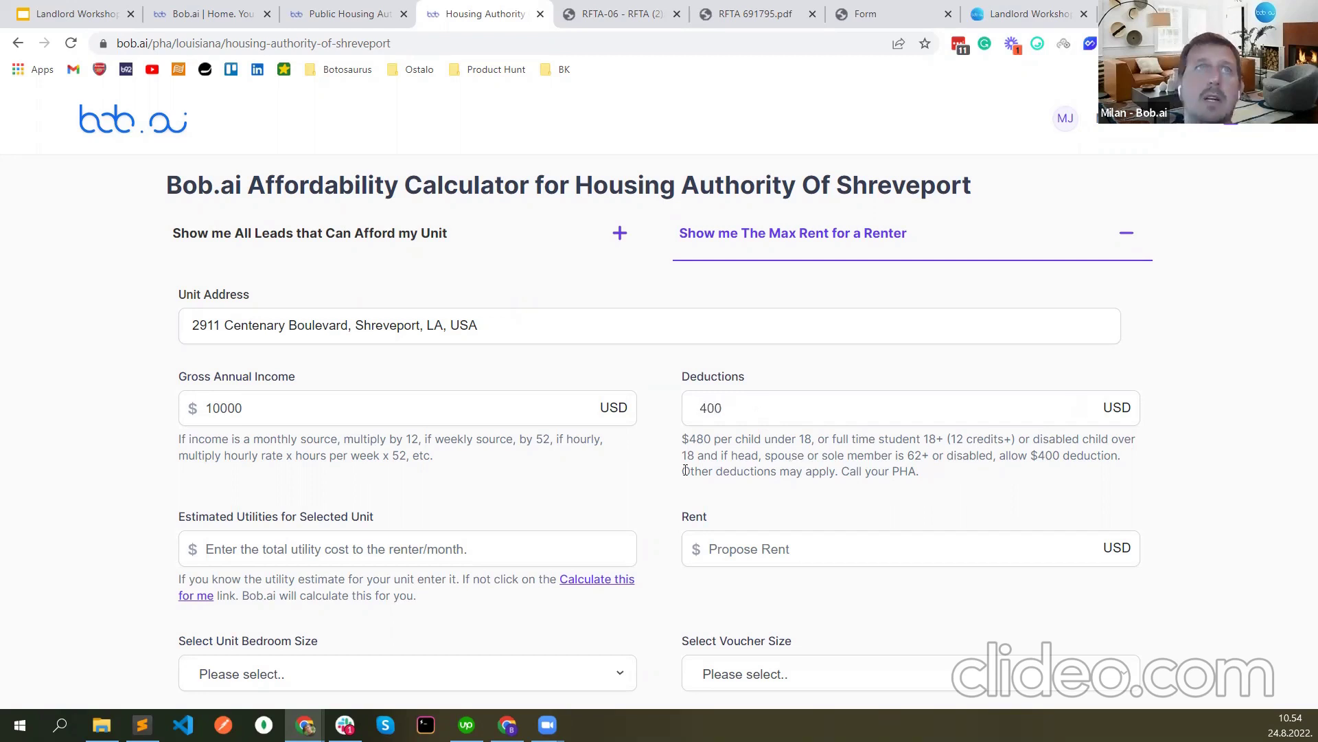
scroll(300, 478, "down", 1)
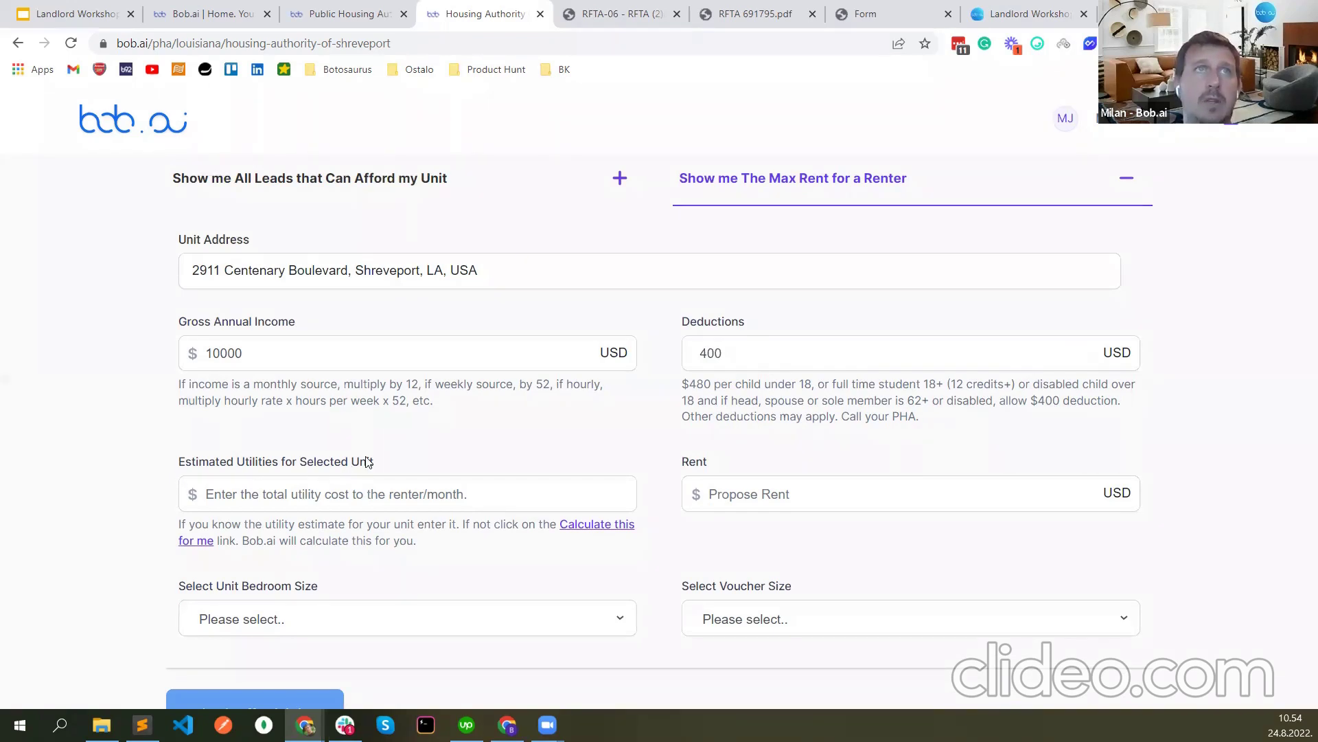
scroll(367, 462, "down", 1)
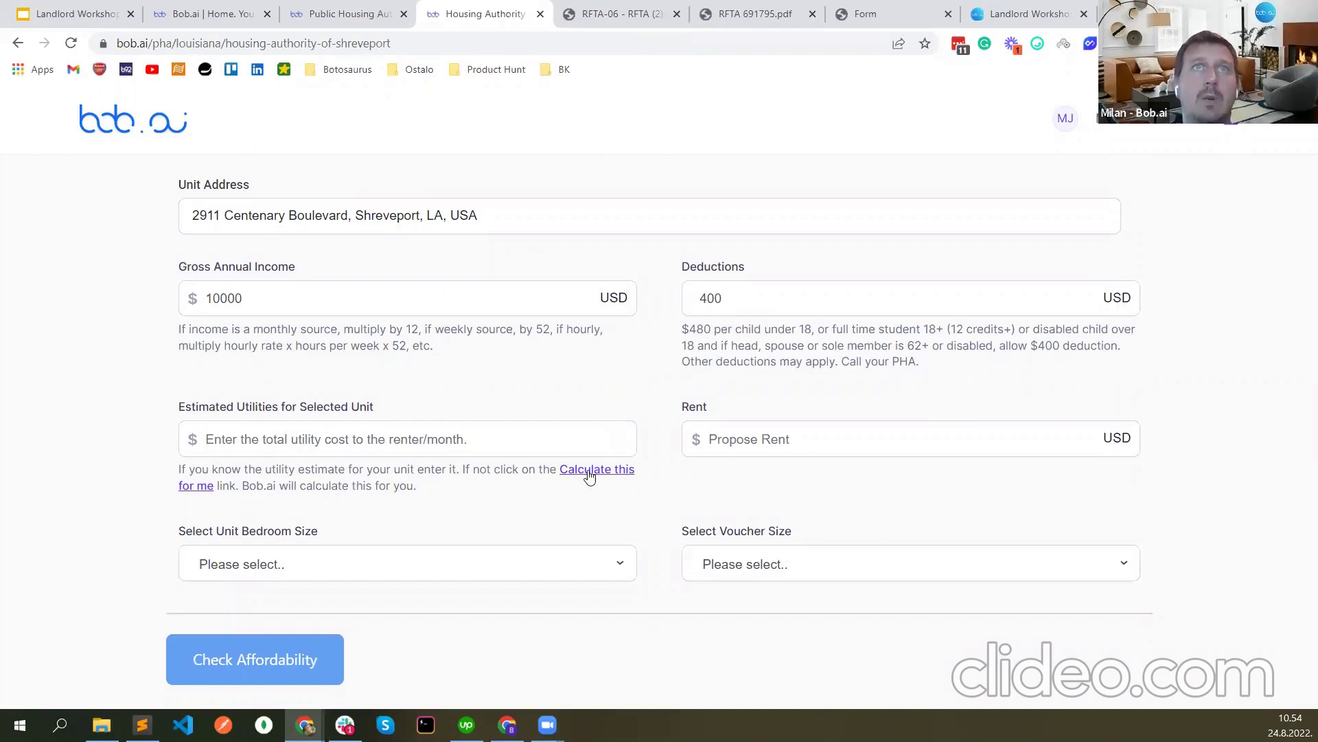
left_click(341, 565)
left_click(240, 429)
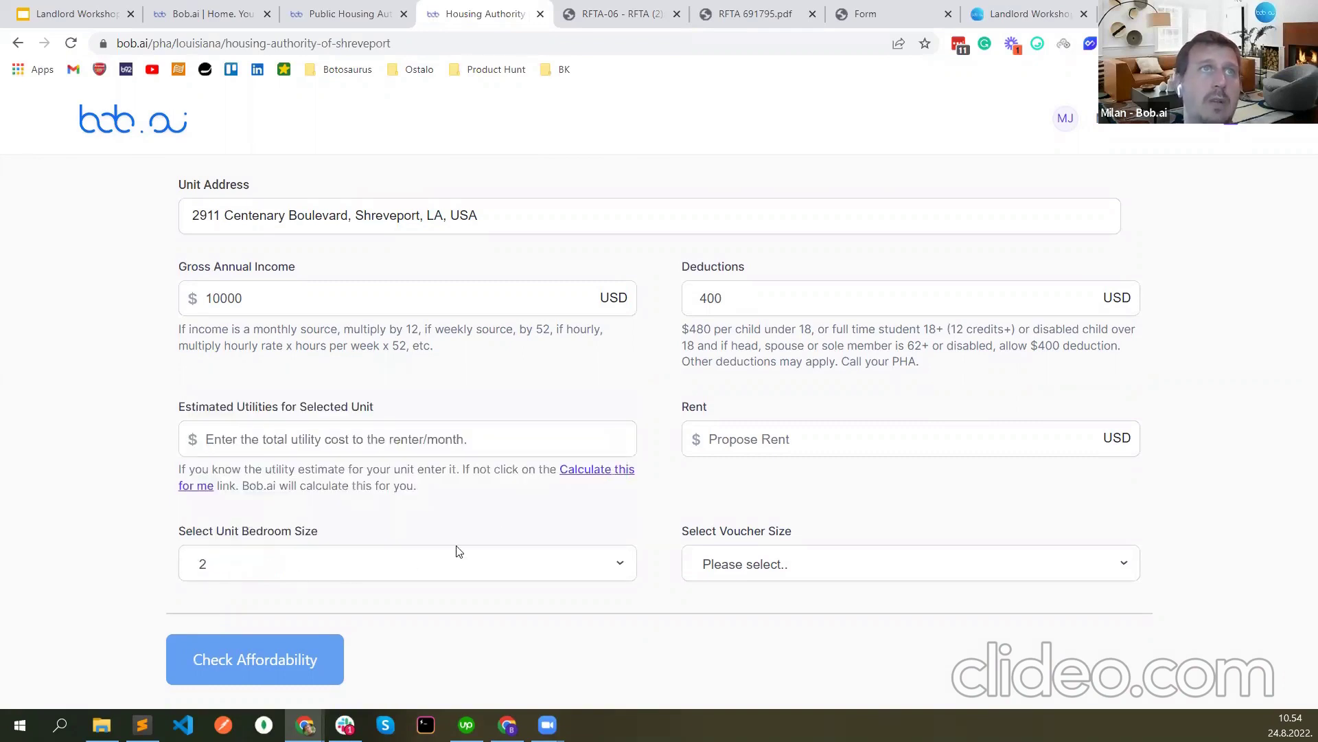
- Set structure type to Flat / Garden / High Rise Apt, heating Natural Gas, cooking Electric
left_click(578, 473)
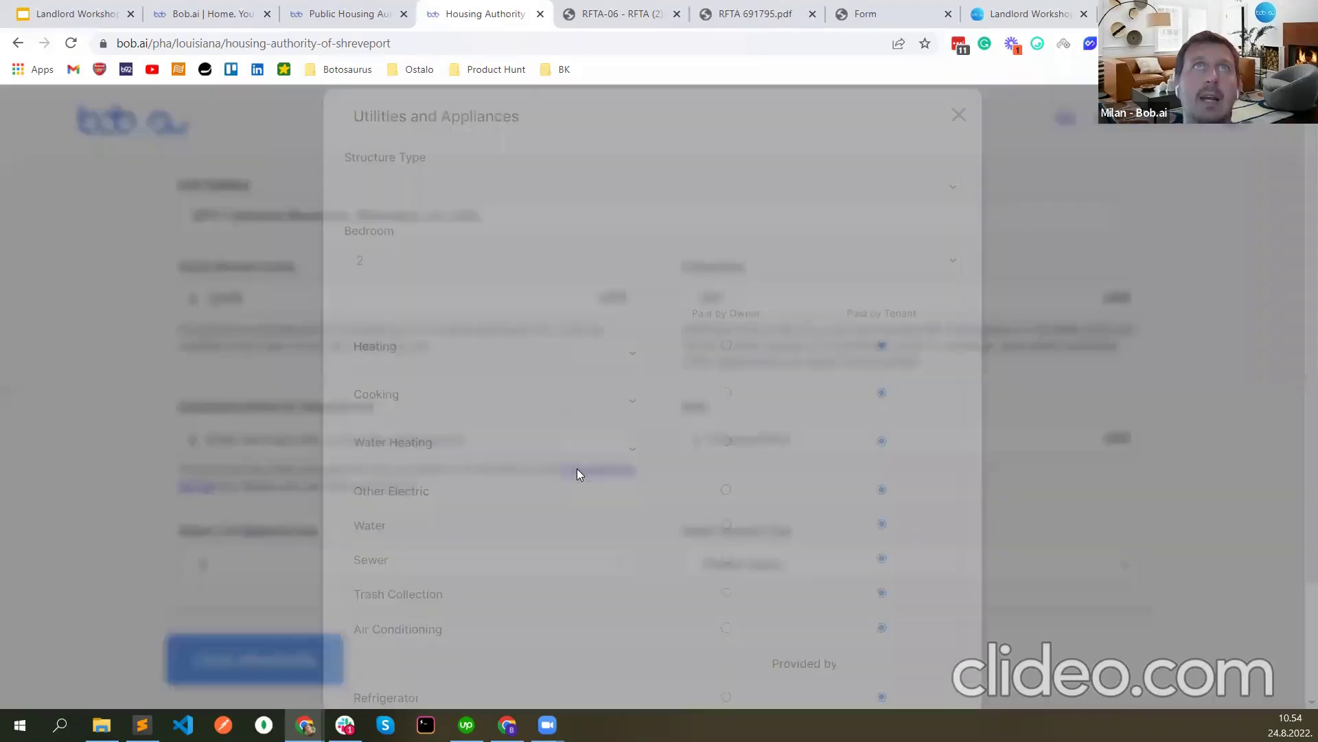
left_click(464, 228)
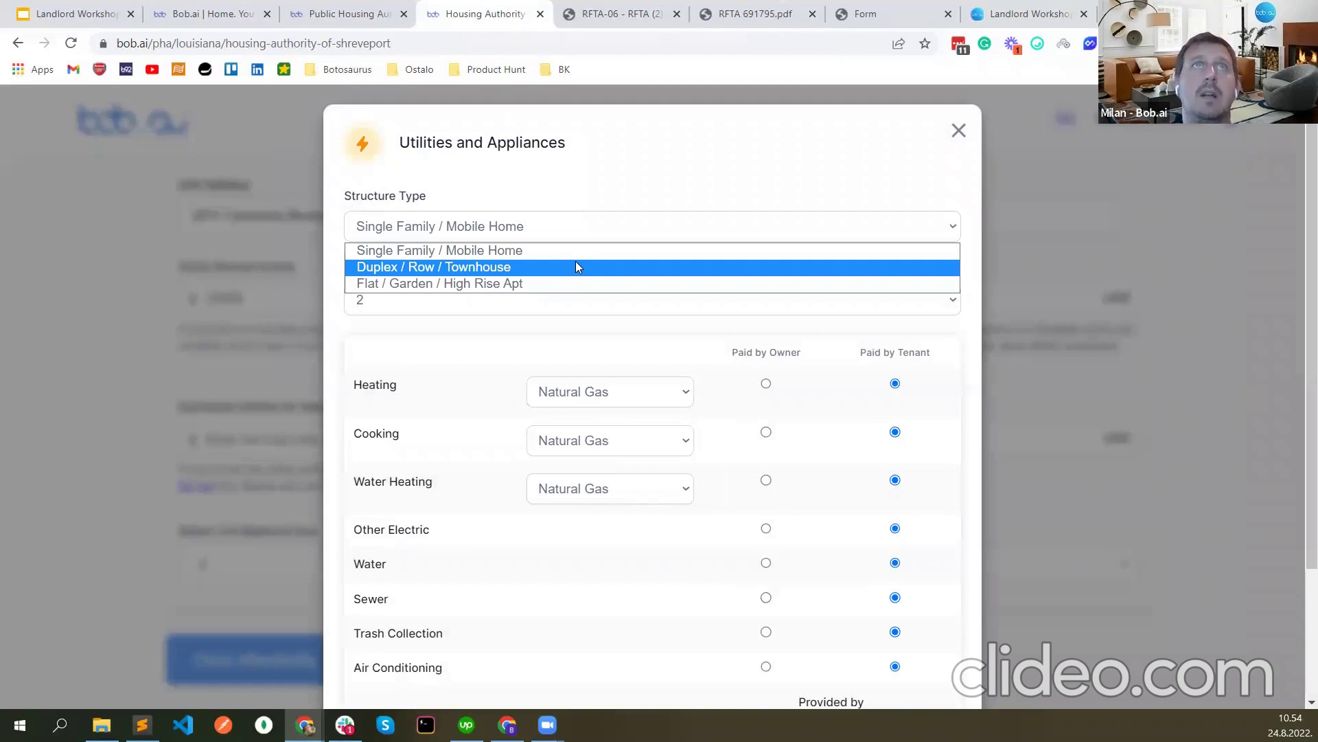
left_click(564, 281)
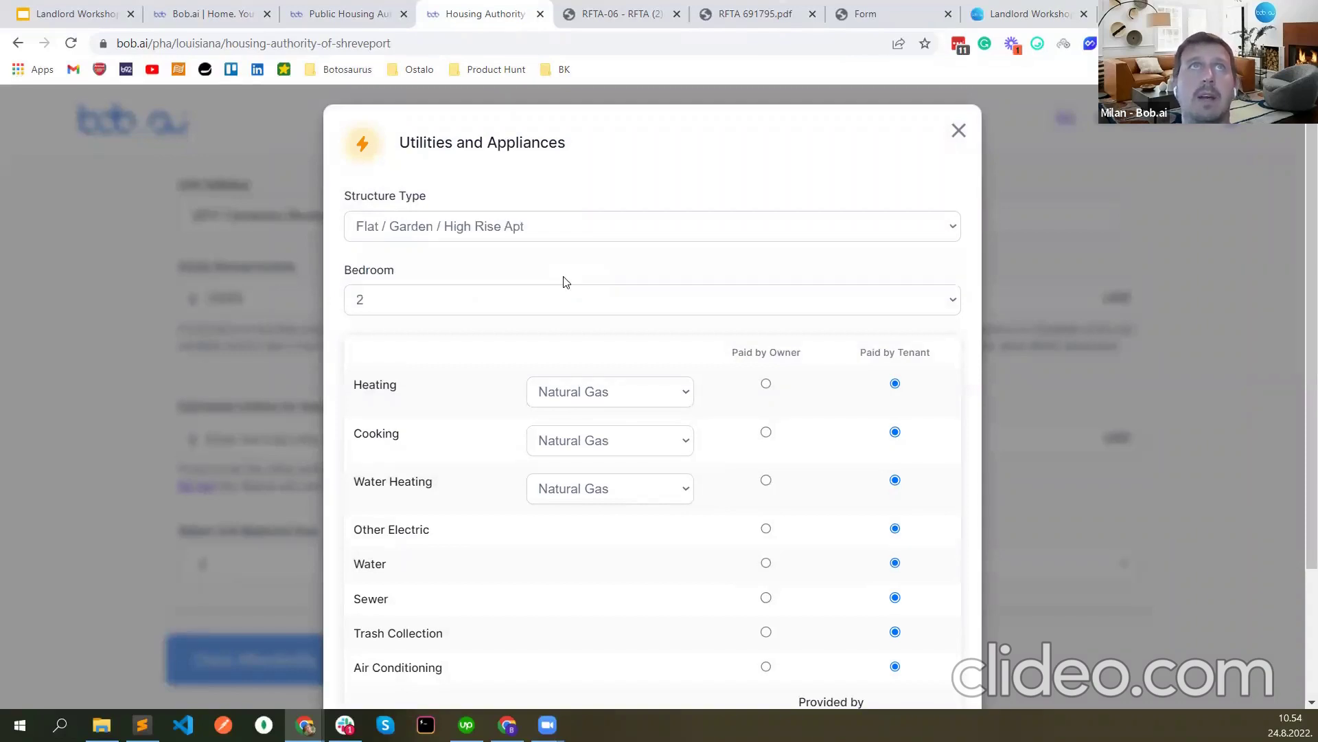
scroll(577, 362, "down", 1)
left_click(590, 341)
left_click(580, 357)
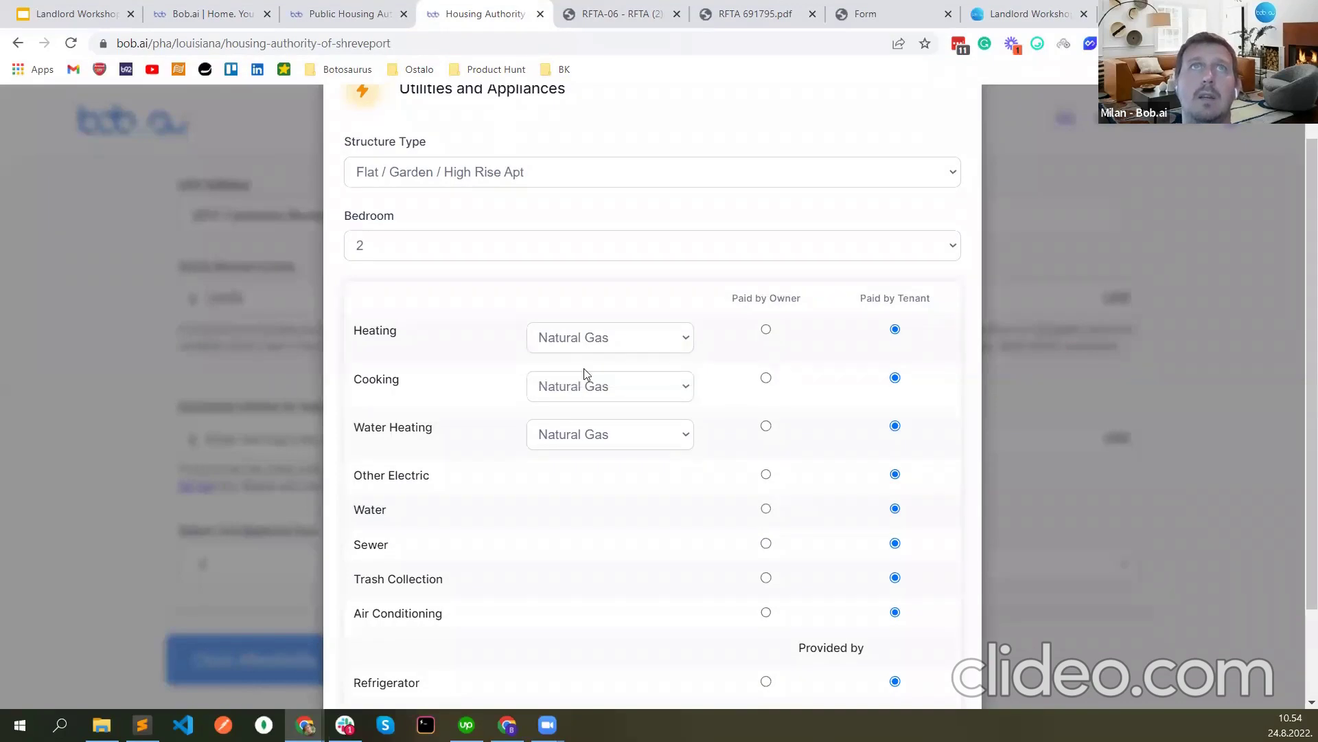
left_click(584, 375)
left_click(565, 421)
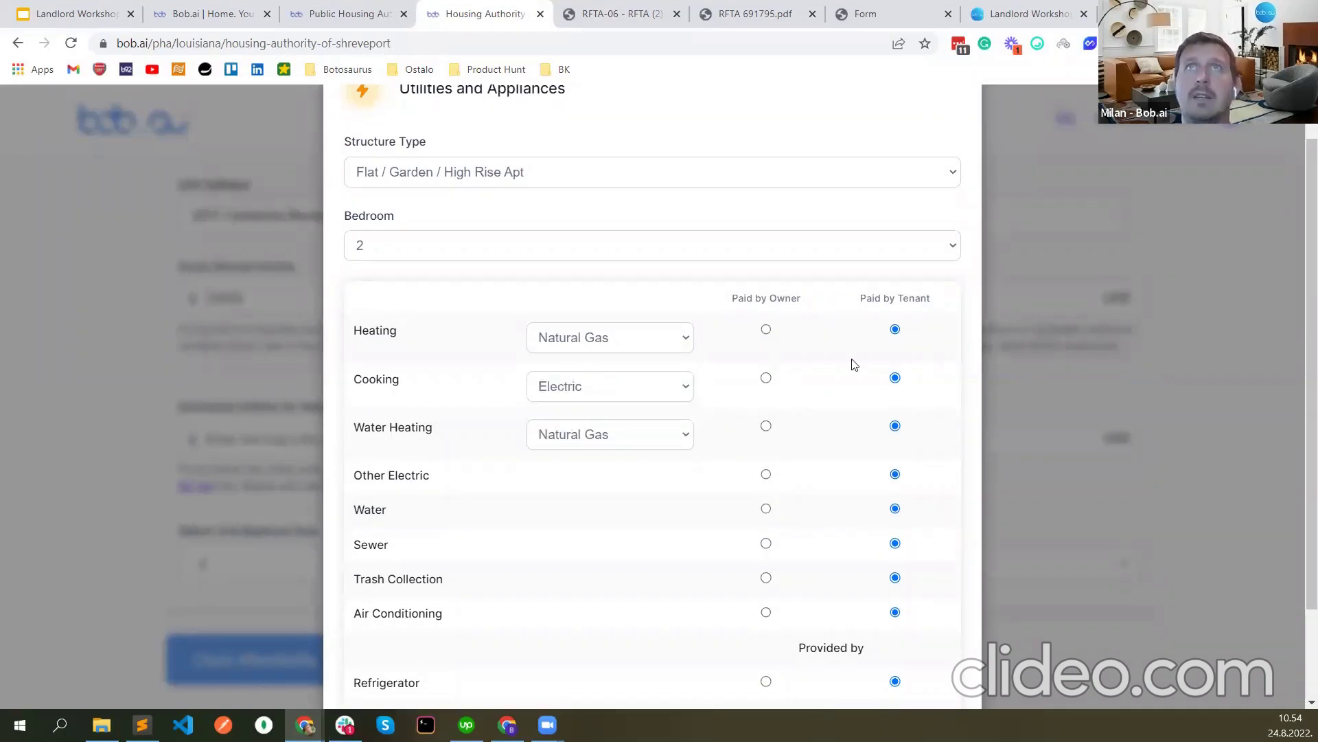
- Make water, sewer and refrigerator owner-paid, then save the $59 utility estimate
scroll(891, 340, "down", 2)
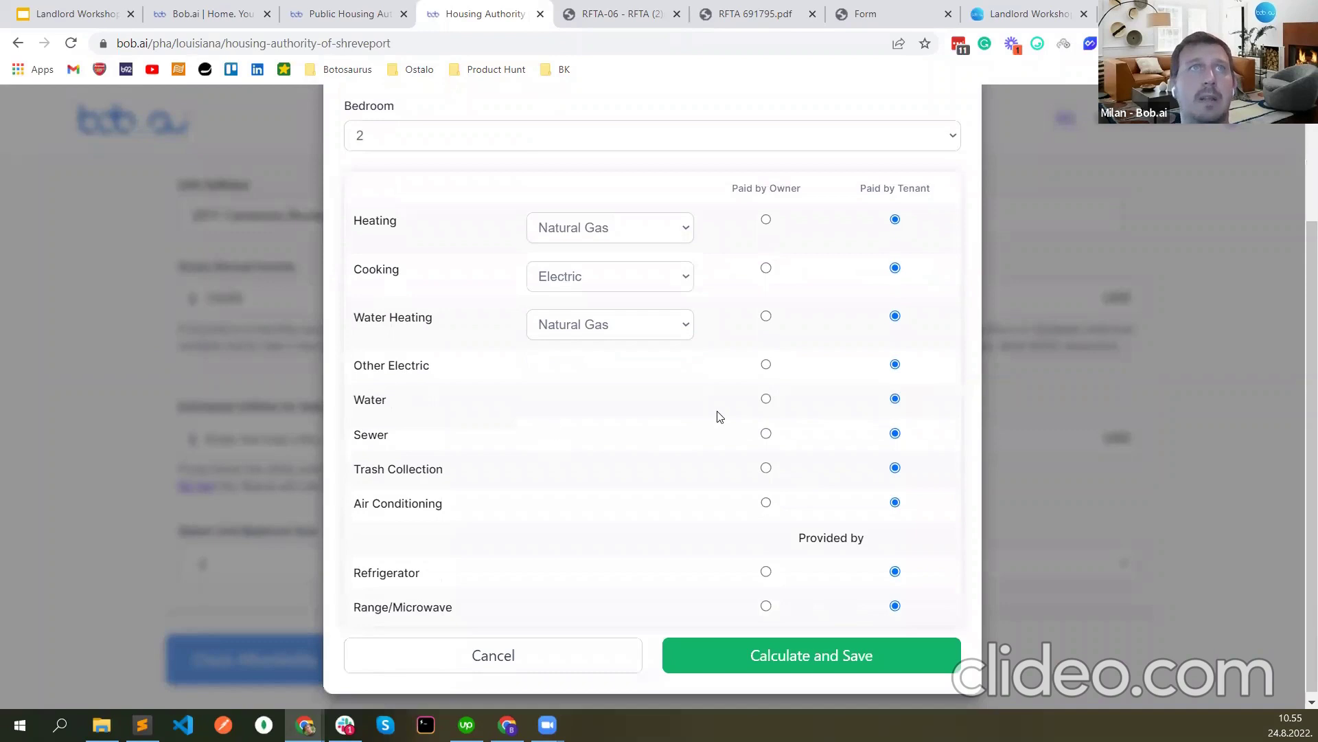
left_click(766, 398)
left_click(766, 434)
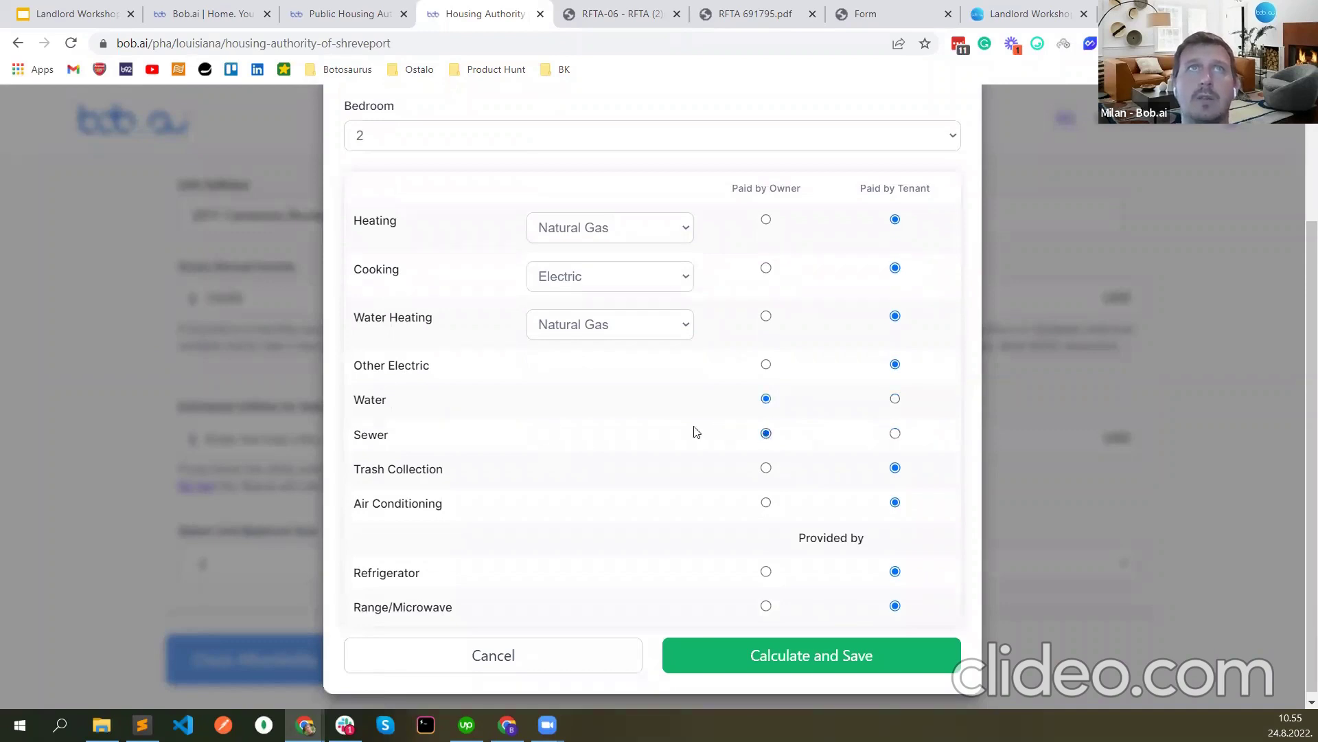
scroll(759, 481, "down", 1)
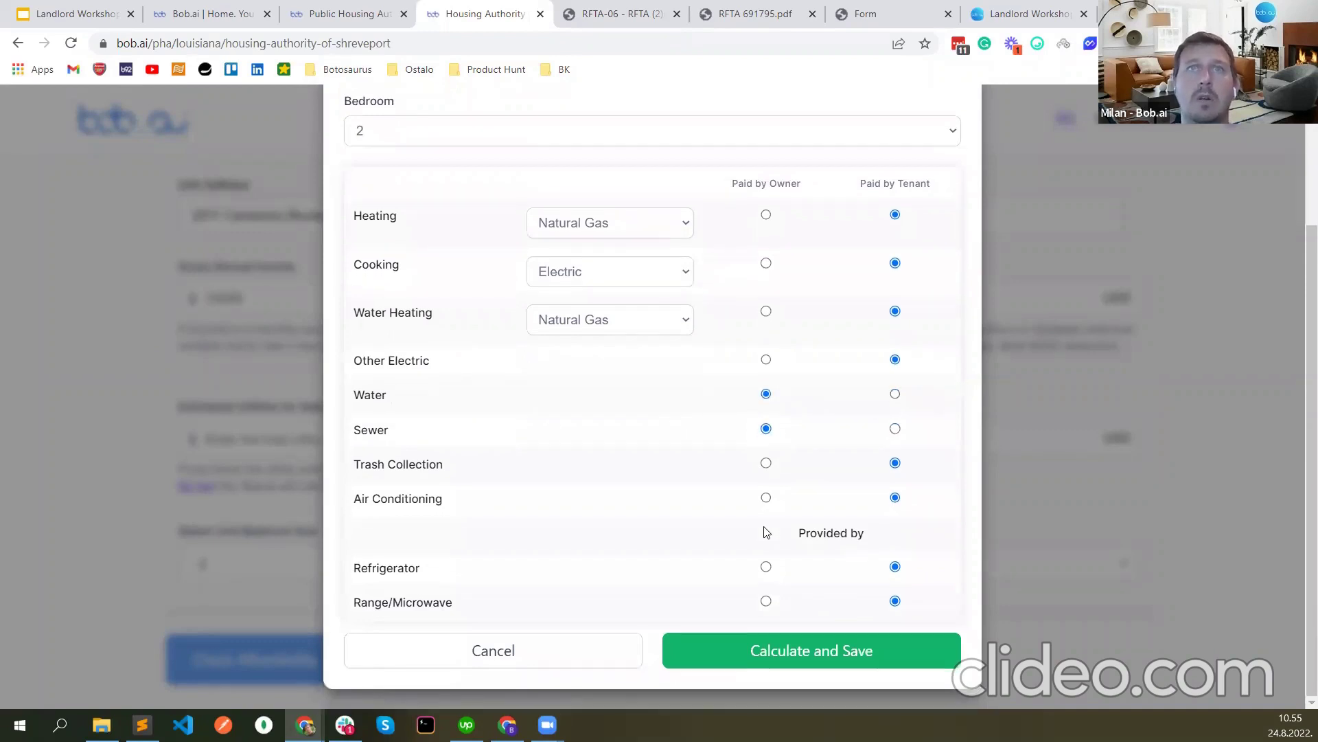
left_click(767, 568)
scroll(769, 399, "up", 3)
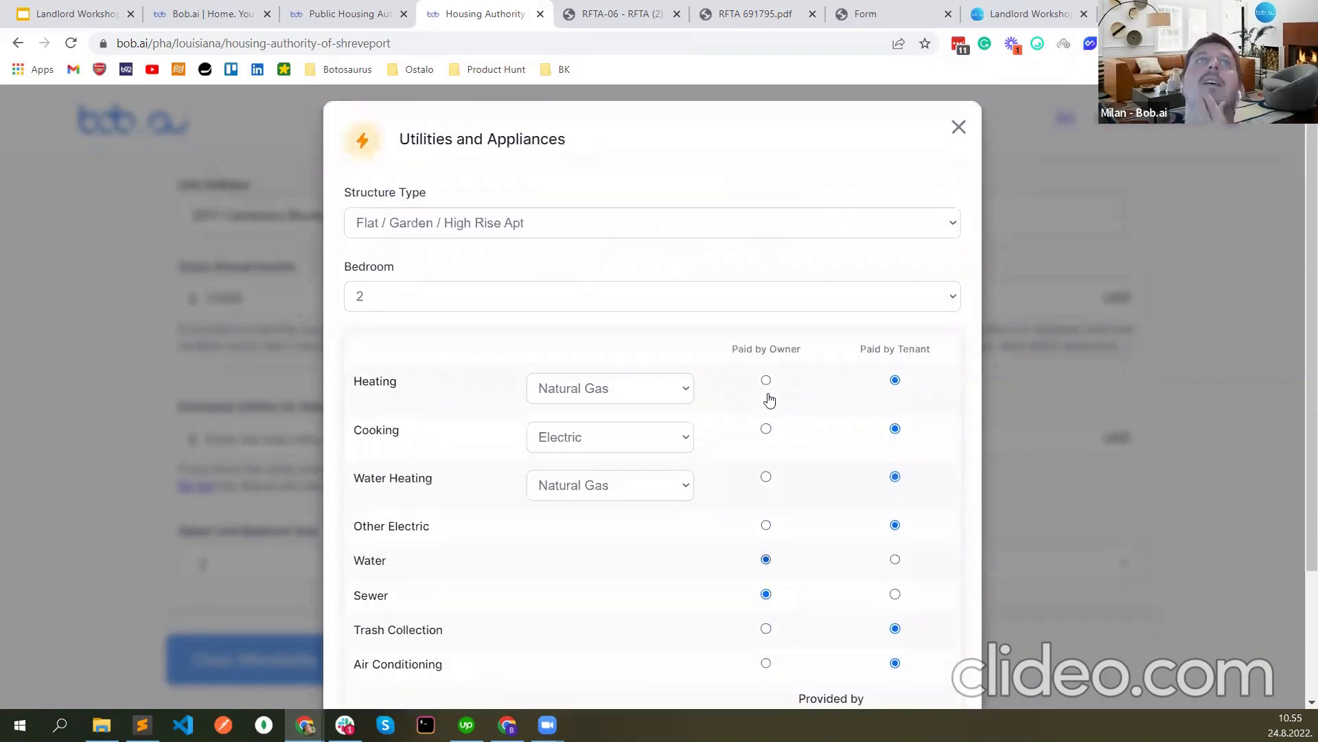
scroll(769, 399, "down", 3)
left_click(821, 650)
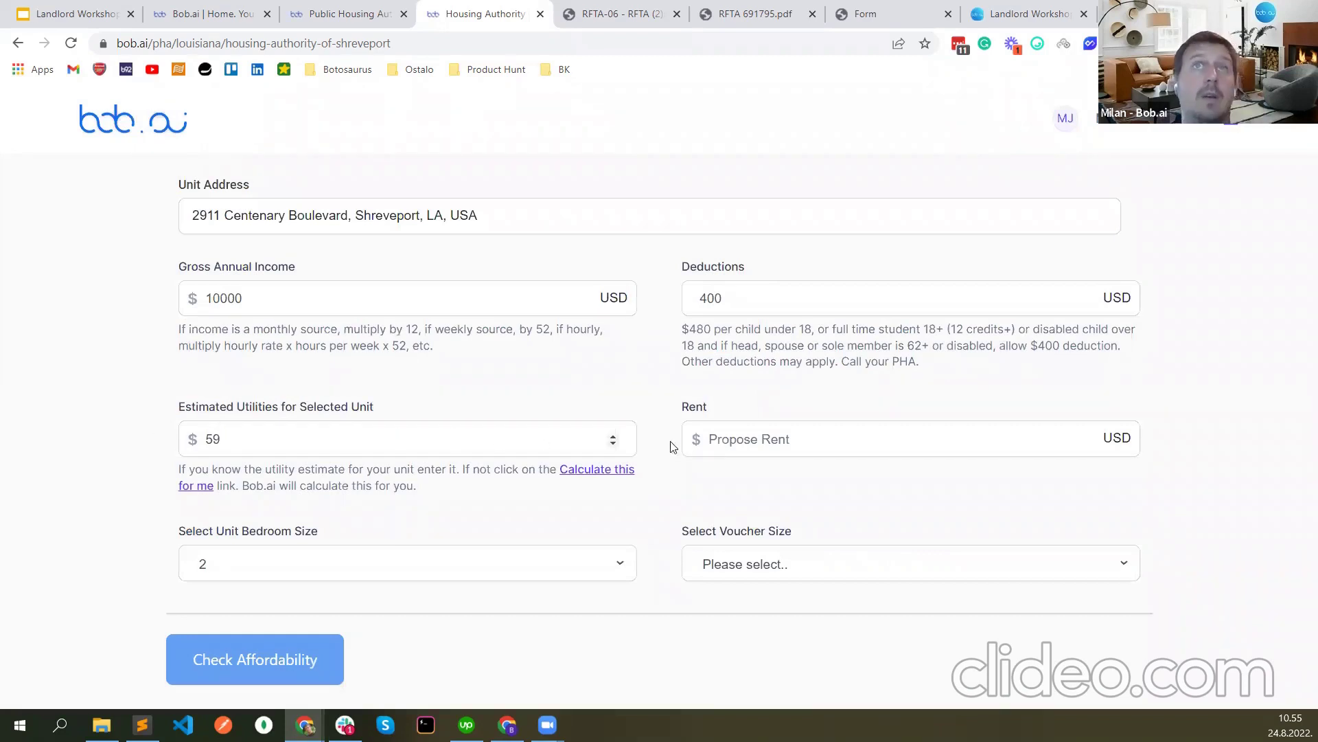
- Check affordability of a 1100 rent with a voucher size of 2
type("1100")
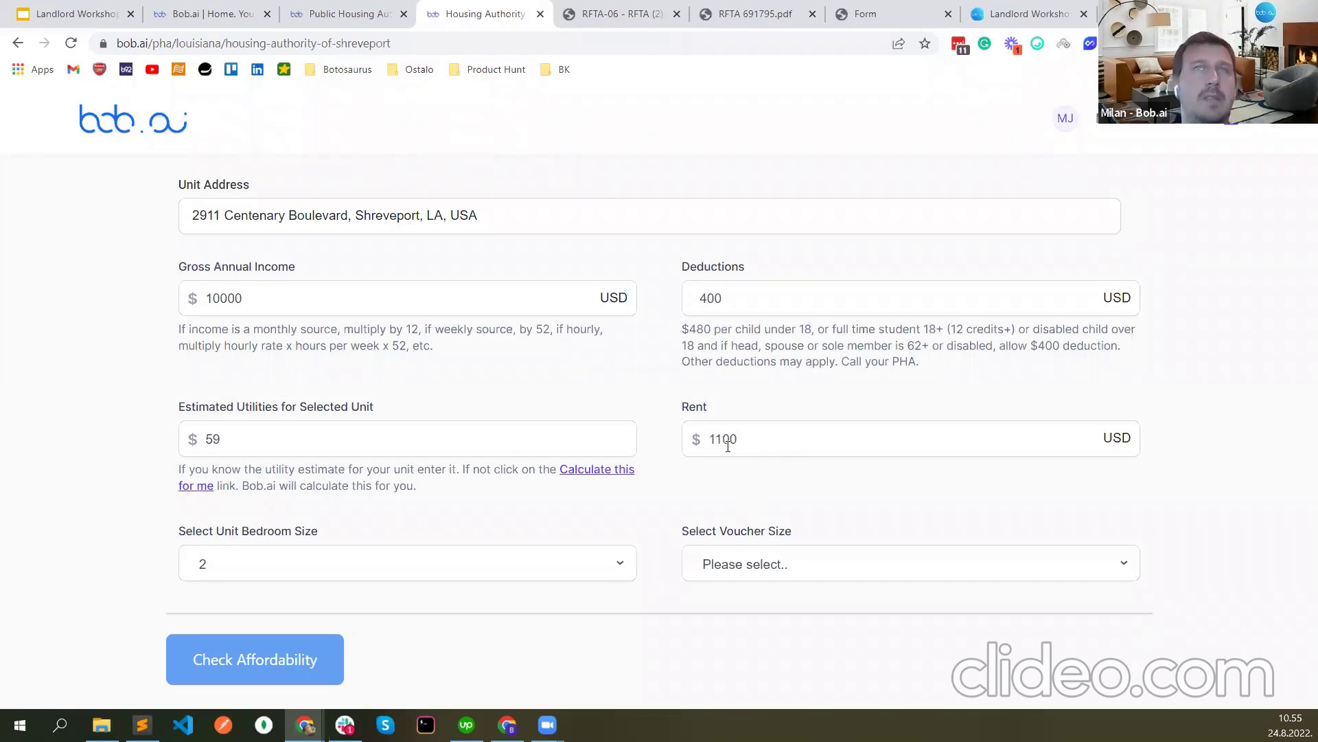
left_click(732, 576)
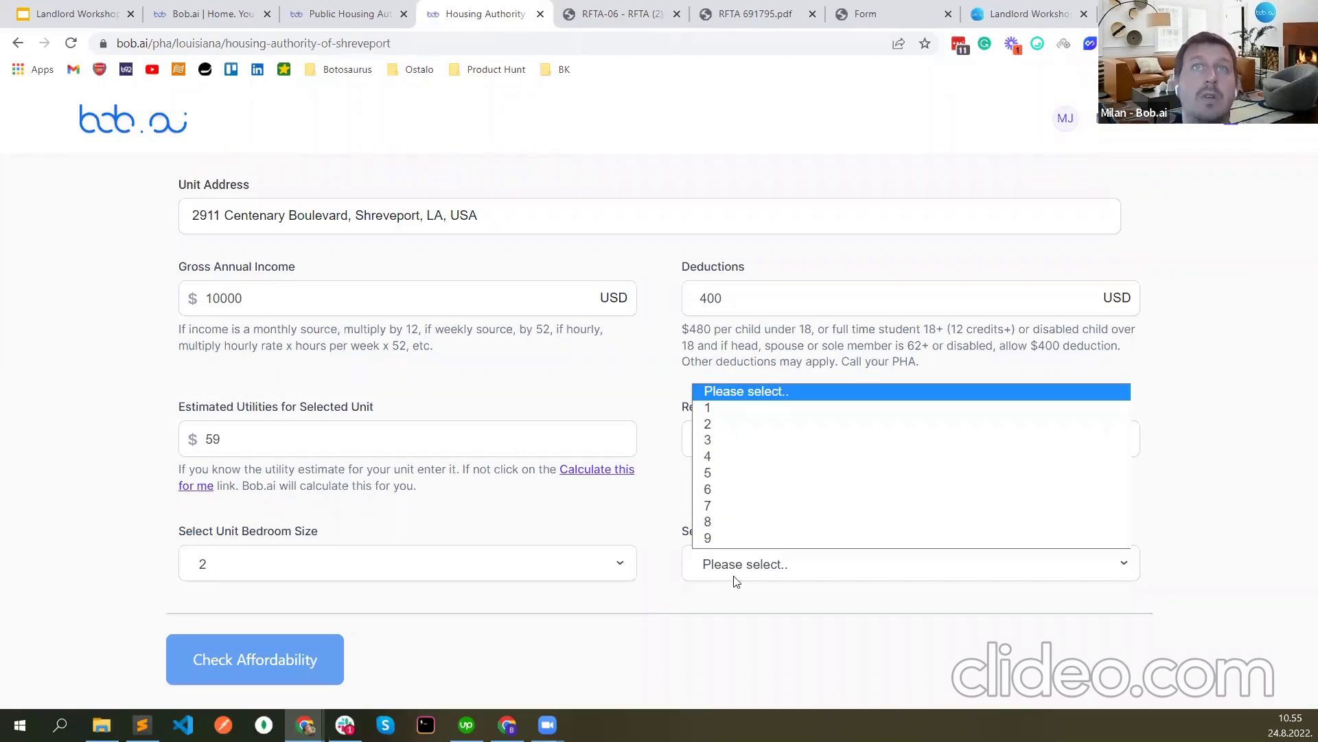
left_click(713, 425)
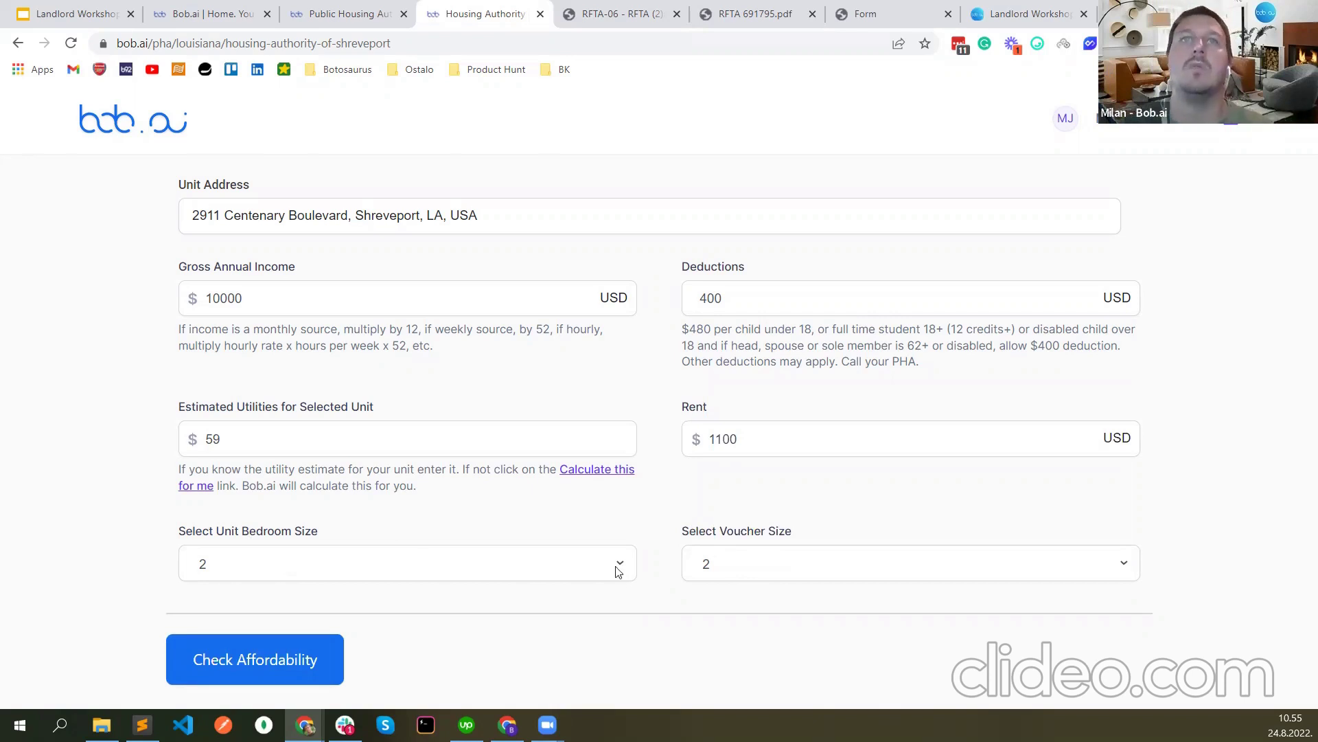
left_click(287, 653)
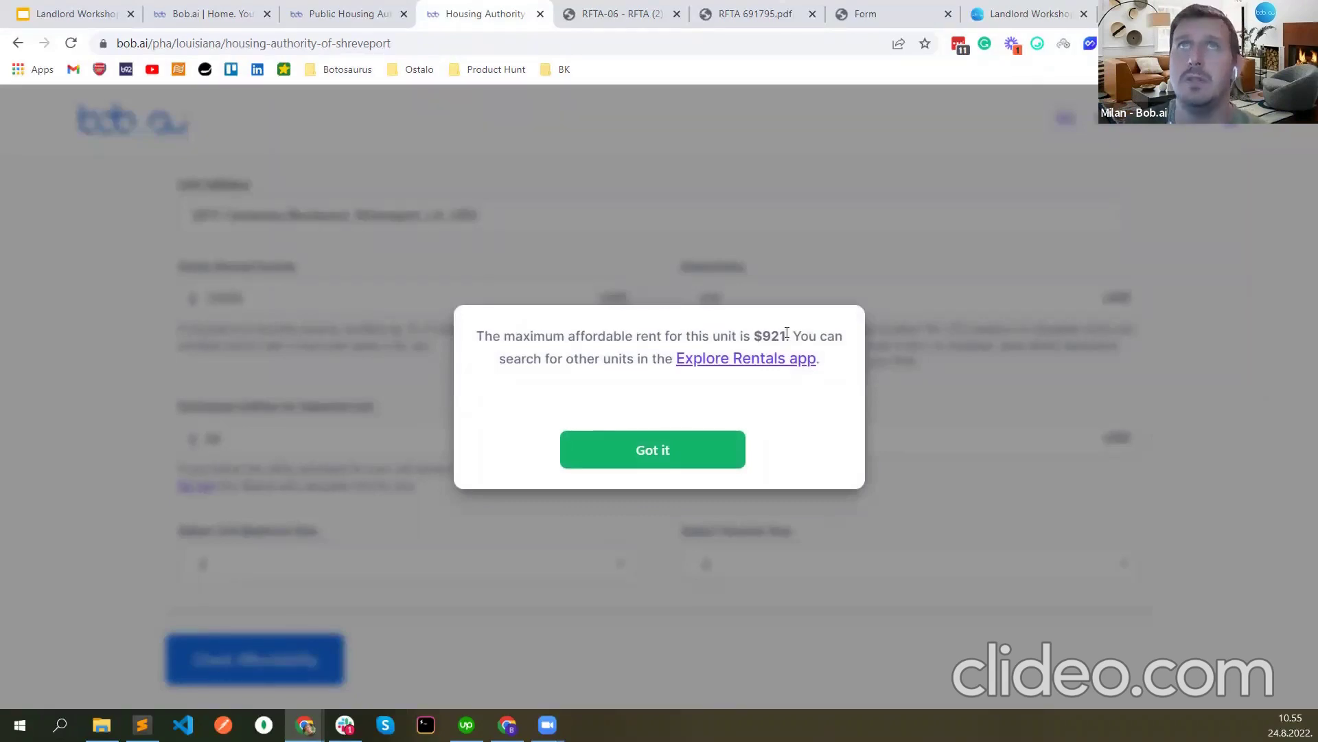
- Replace the rent with the 921 maximum and rerun the affordability check
left_click_drag(787, 336, 764, 332)
left_click(765, 332)
left_click(639, 451)
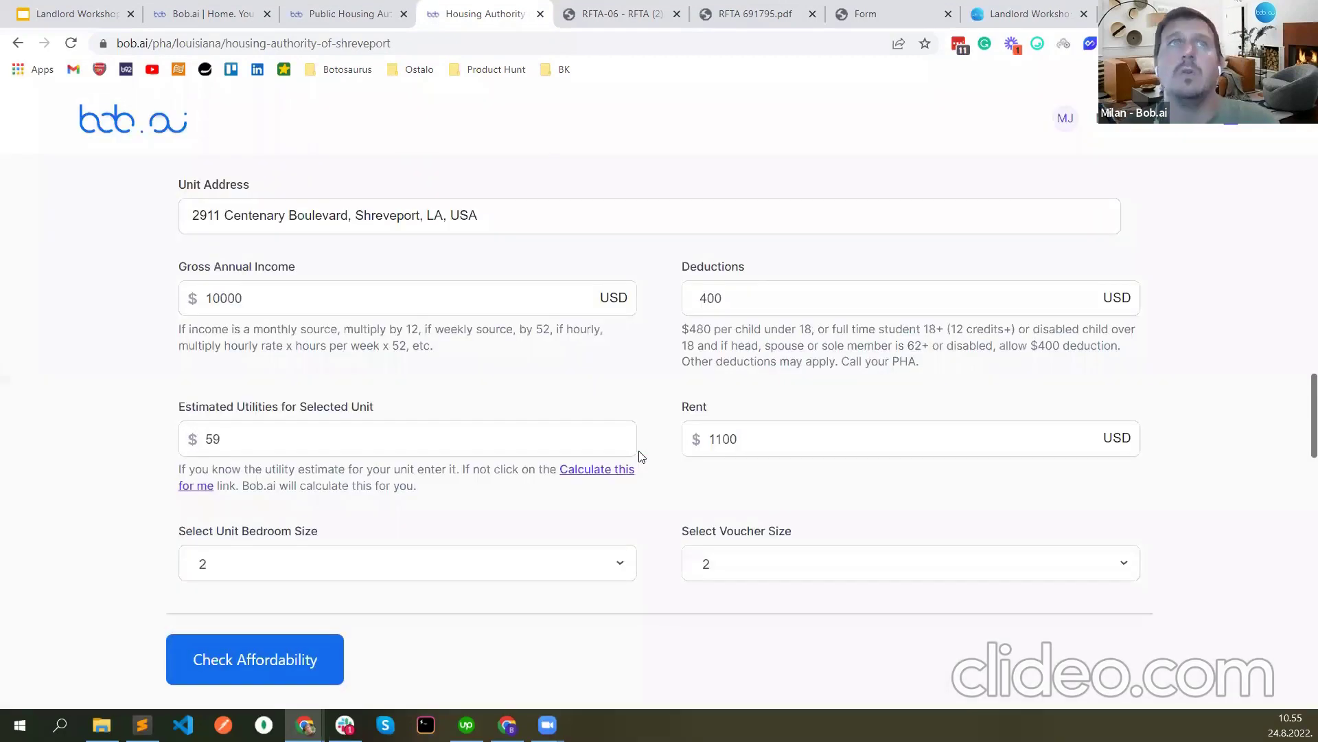
double_click(703, 436)
type("921")
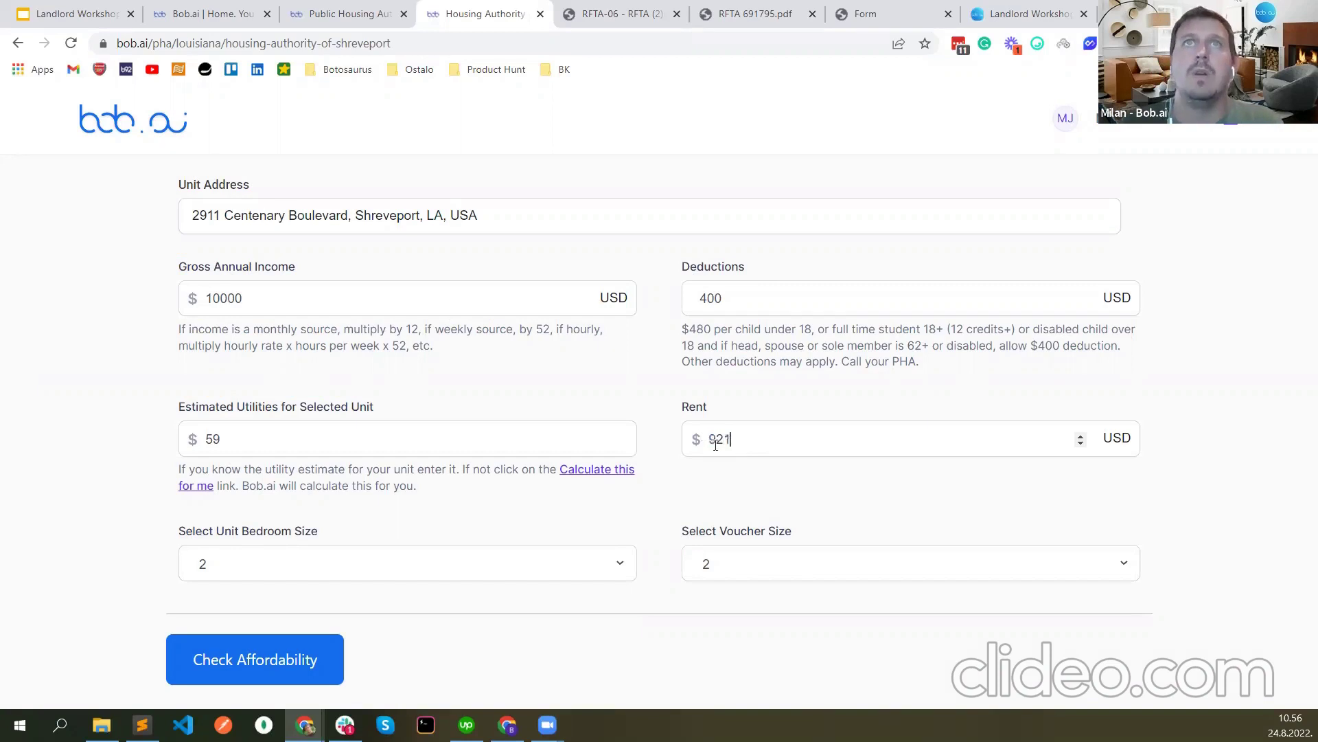
left_click(273, 651)
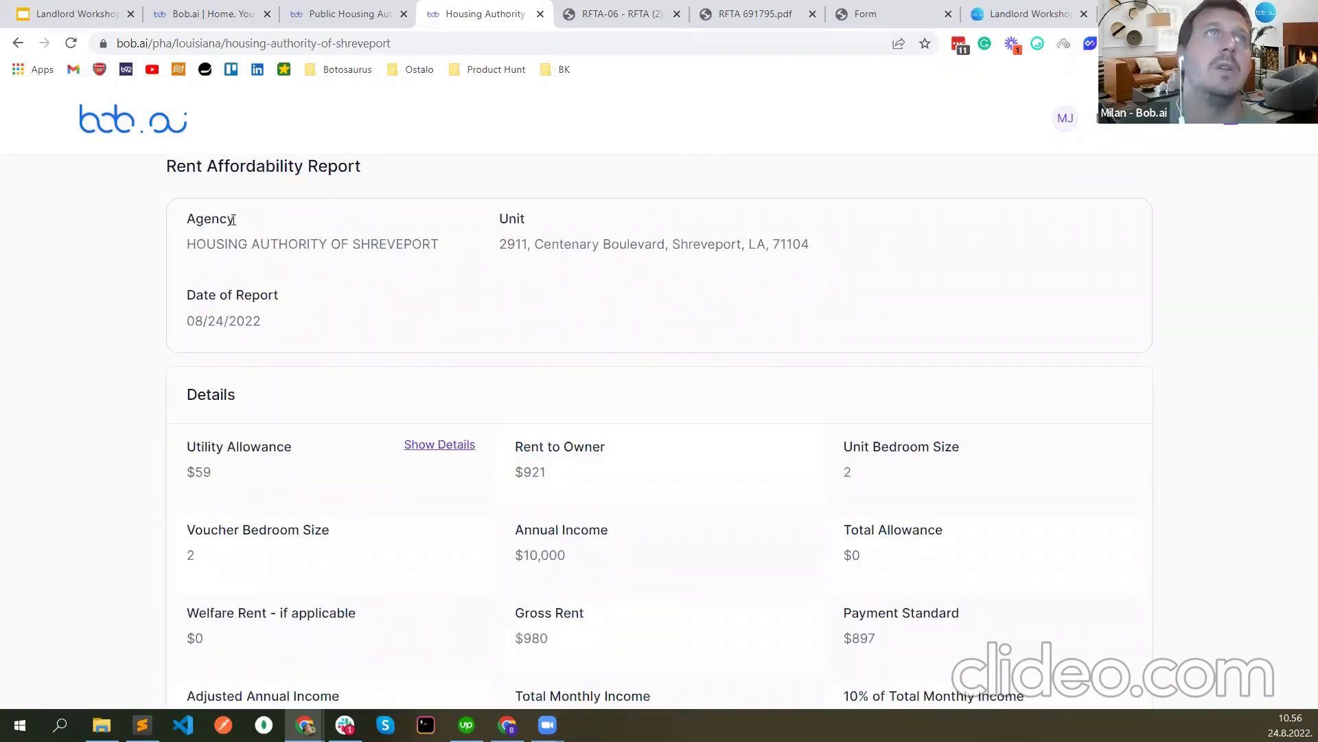
- Show and then hide the report's utility allowance breakdown
scroll(595, 368, "down", 2)
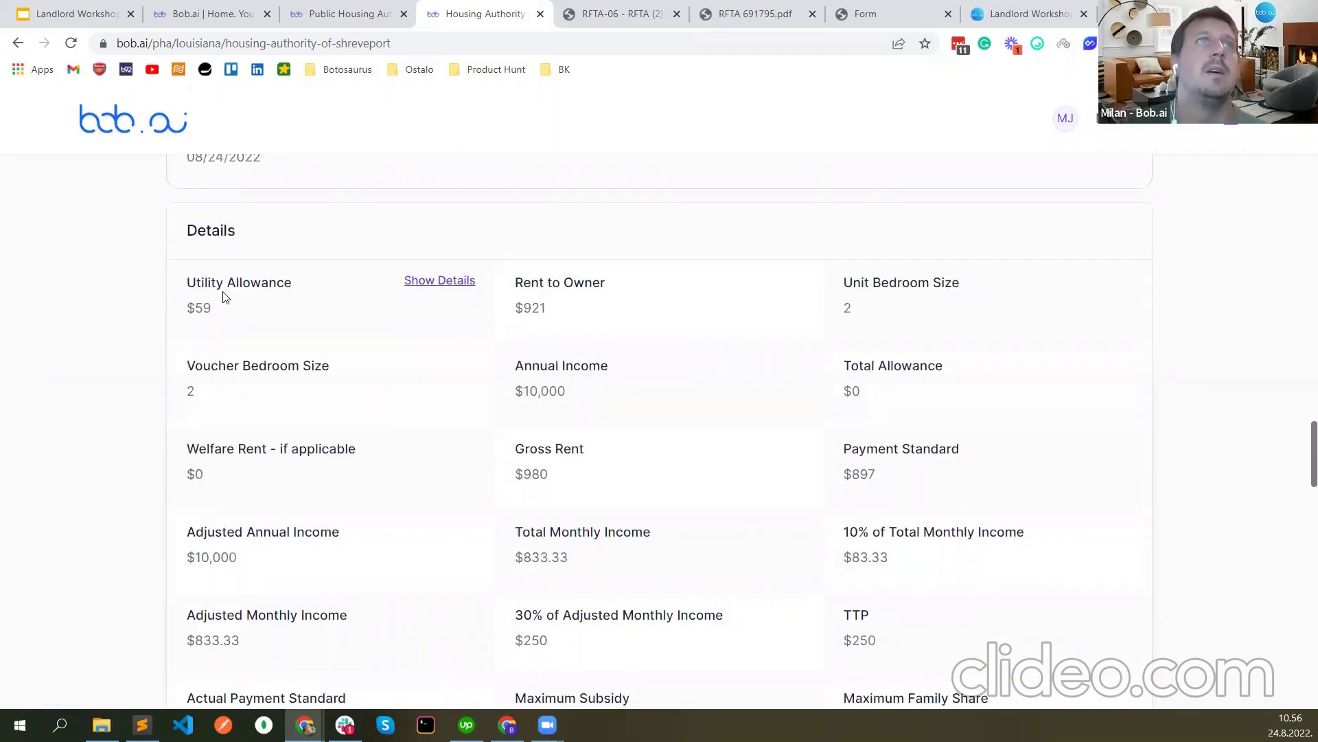
left_click(457, 284)
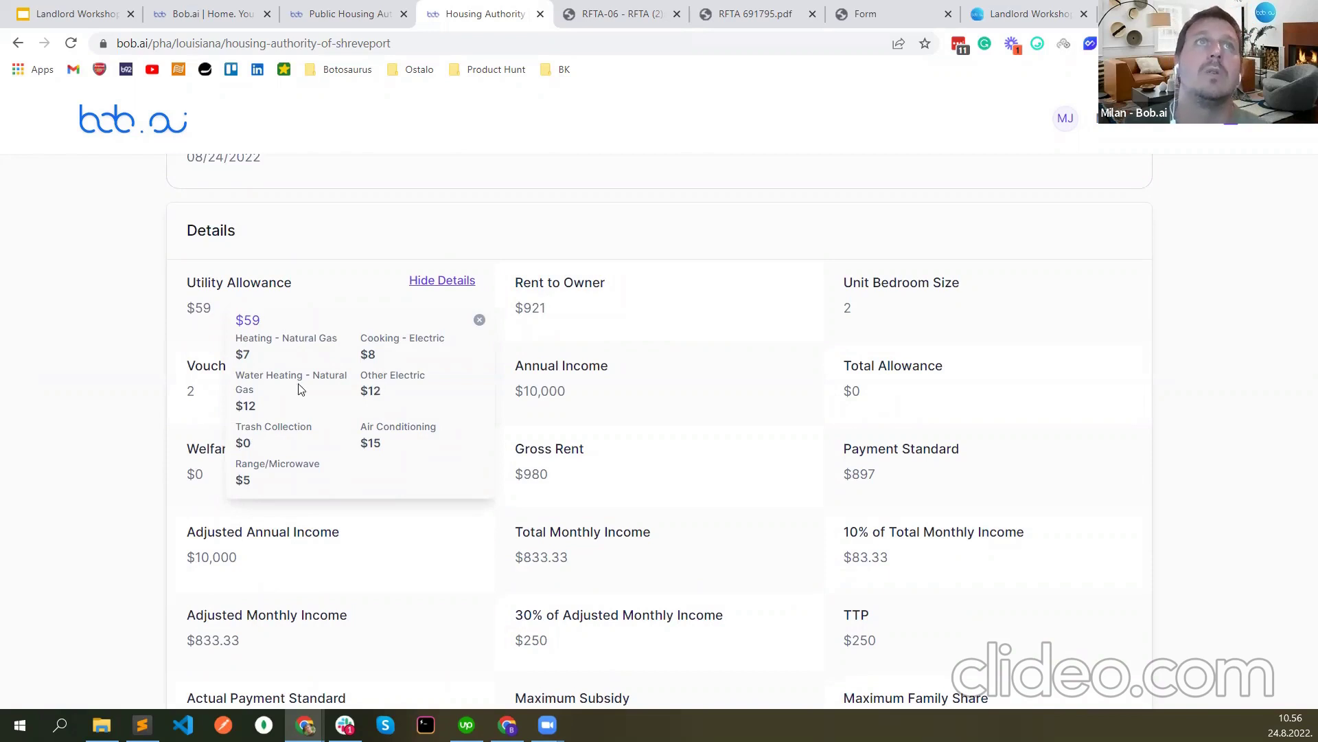
left_click(480, 320)
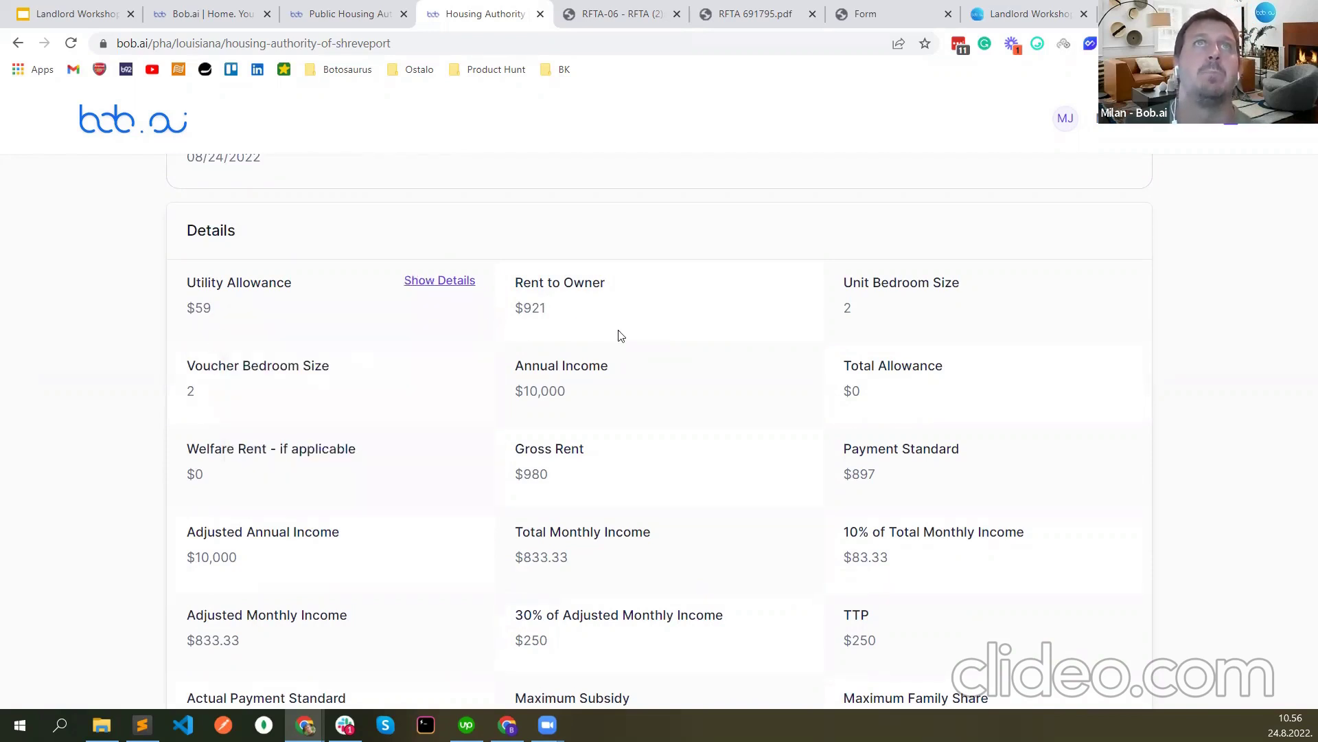
- Scroll to the address check map and zoom it in on Shreveport
scroll(918, 405, "down", 1)
scroll(917, 404, "down", 2)
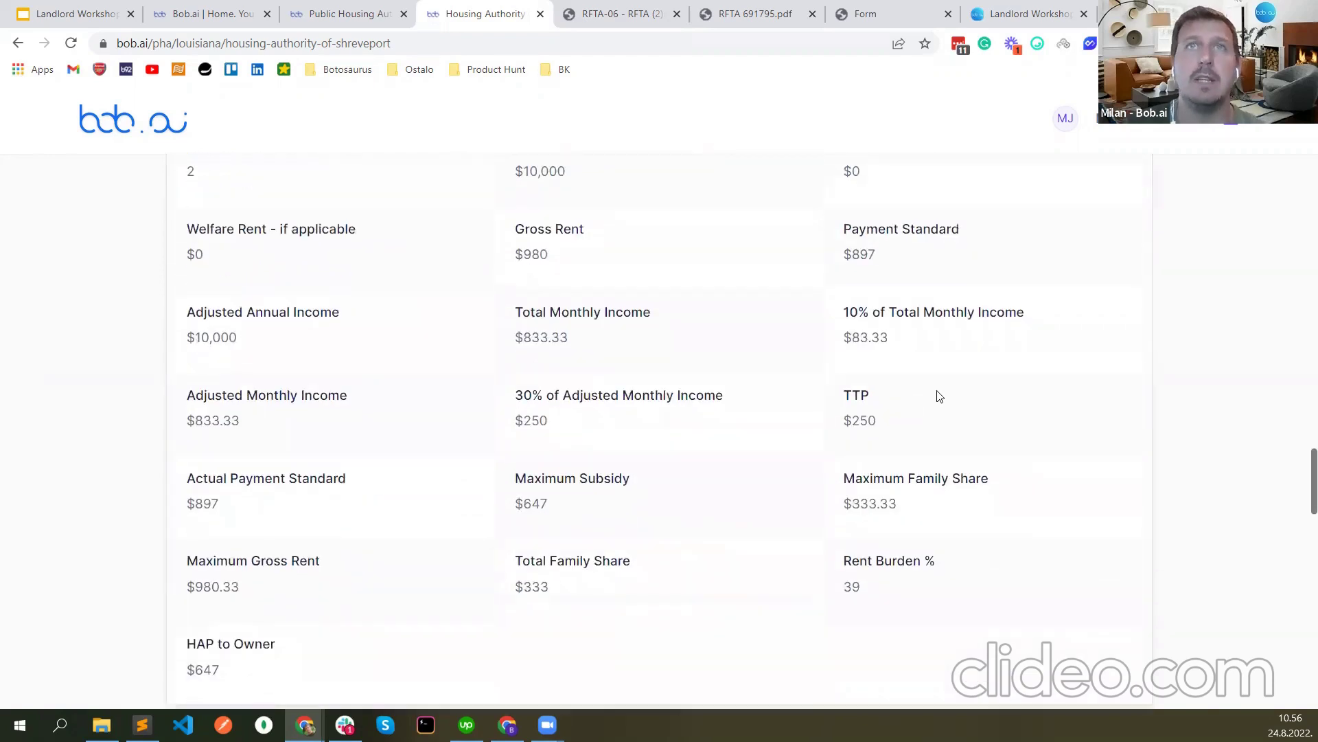
scroll(936, 394, "down", 3)
scroll(97, 501, "down", 3)
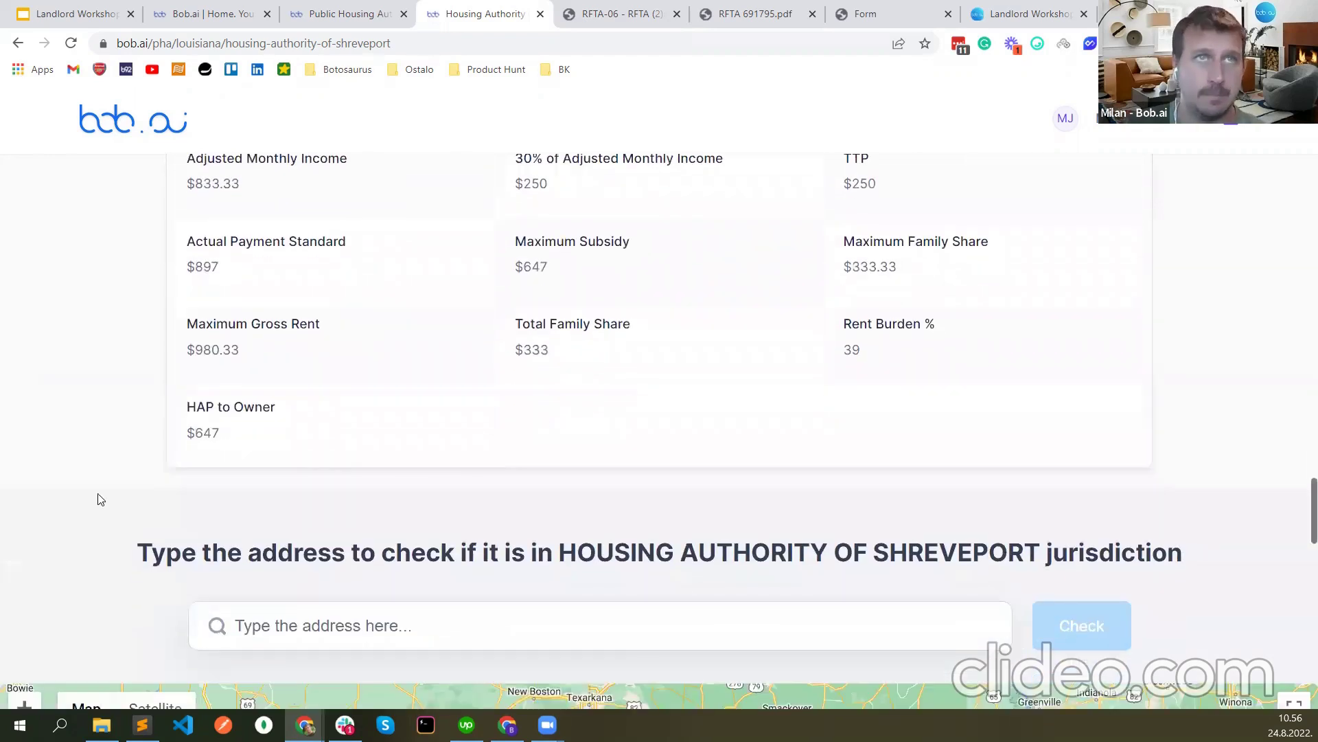
scroll(175, 312, "down", 1)
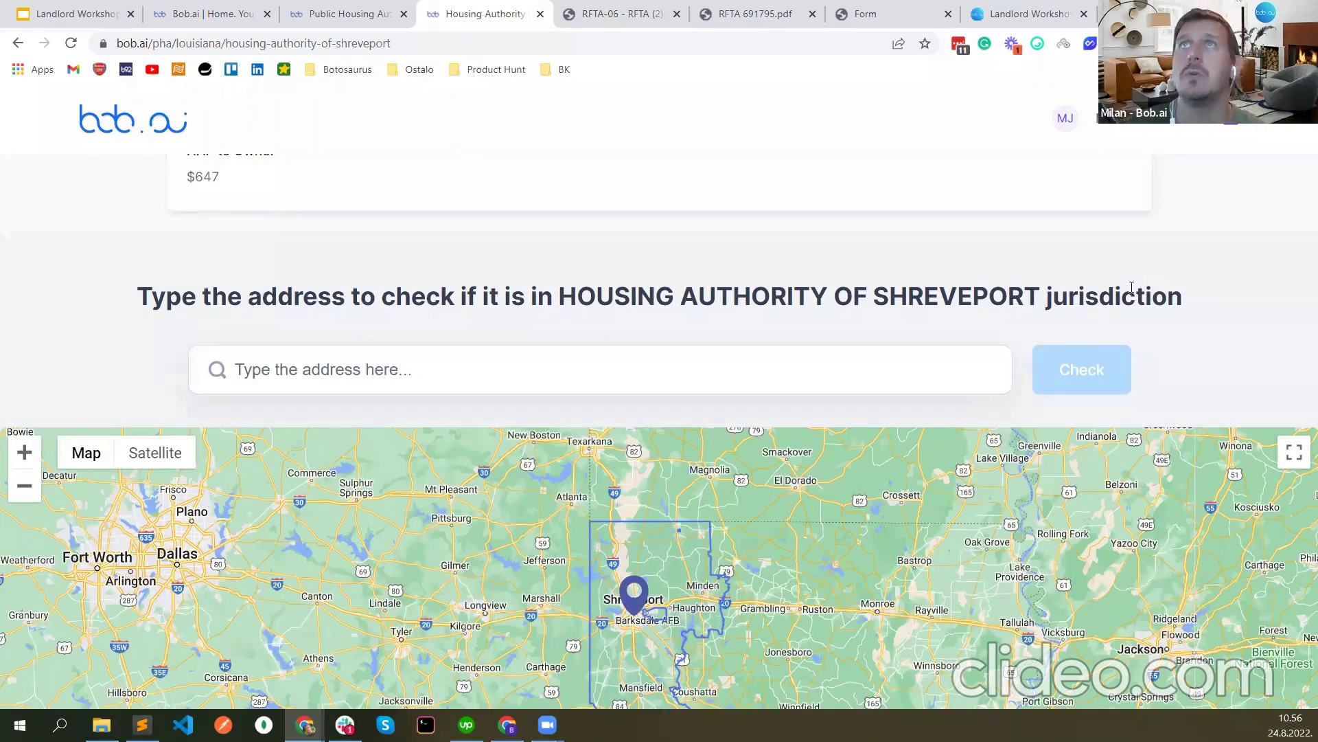
scroll(632, 625, "up", 3)
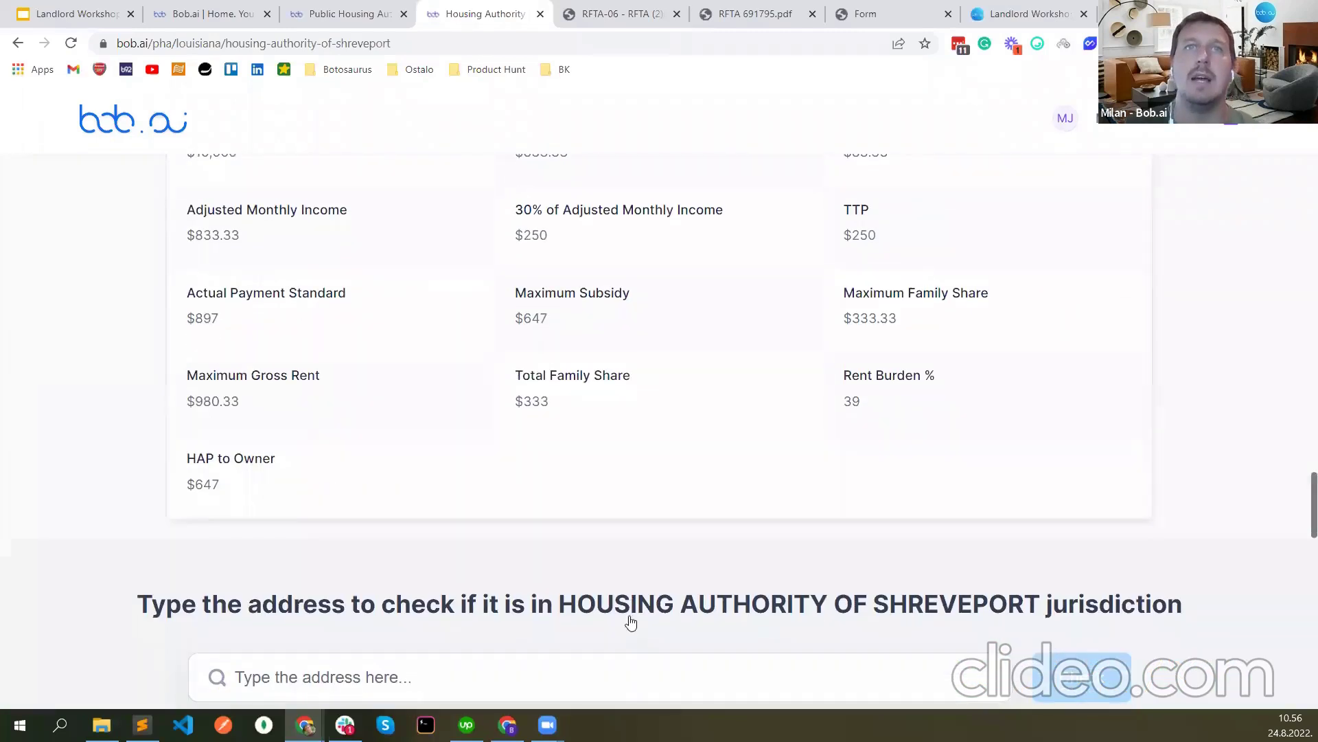
scroll(631, 622, "down", 5)
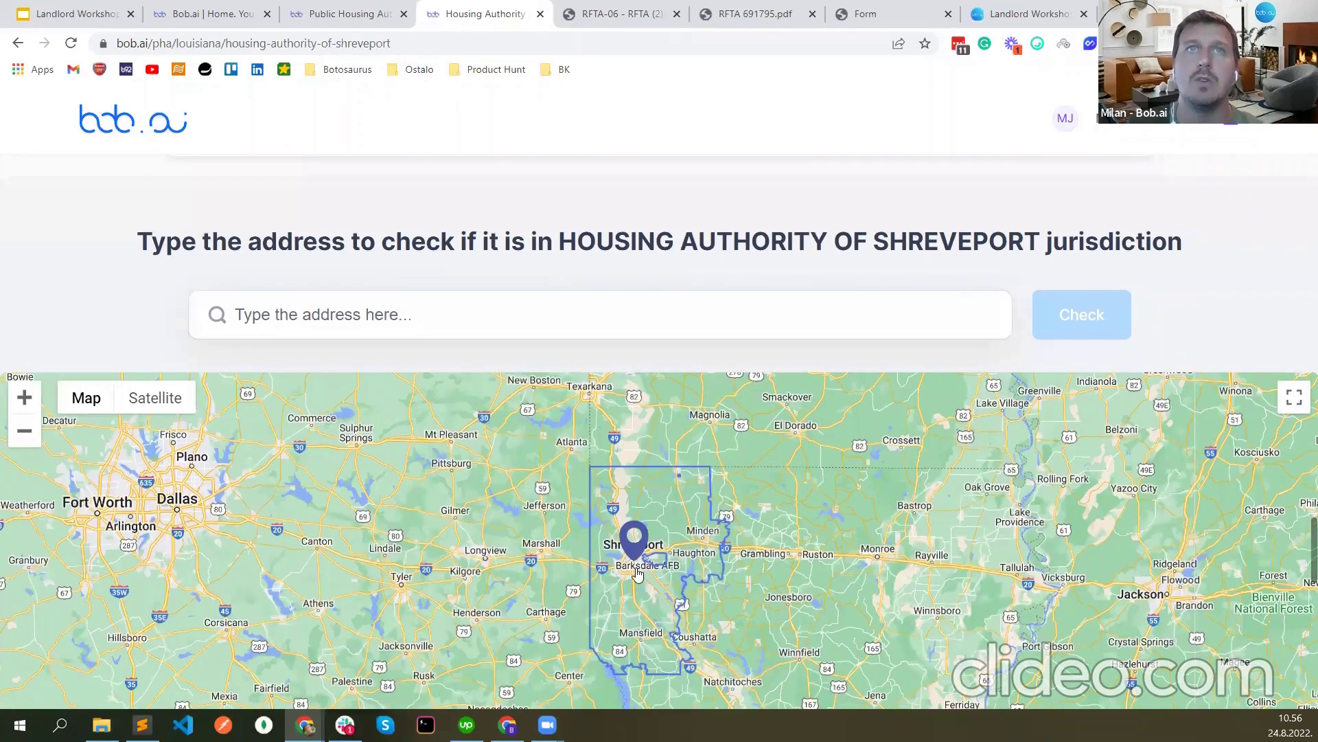
double_click(637, 573)
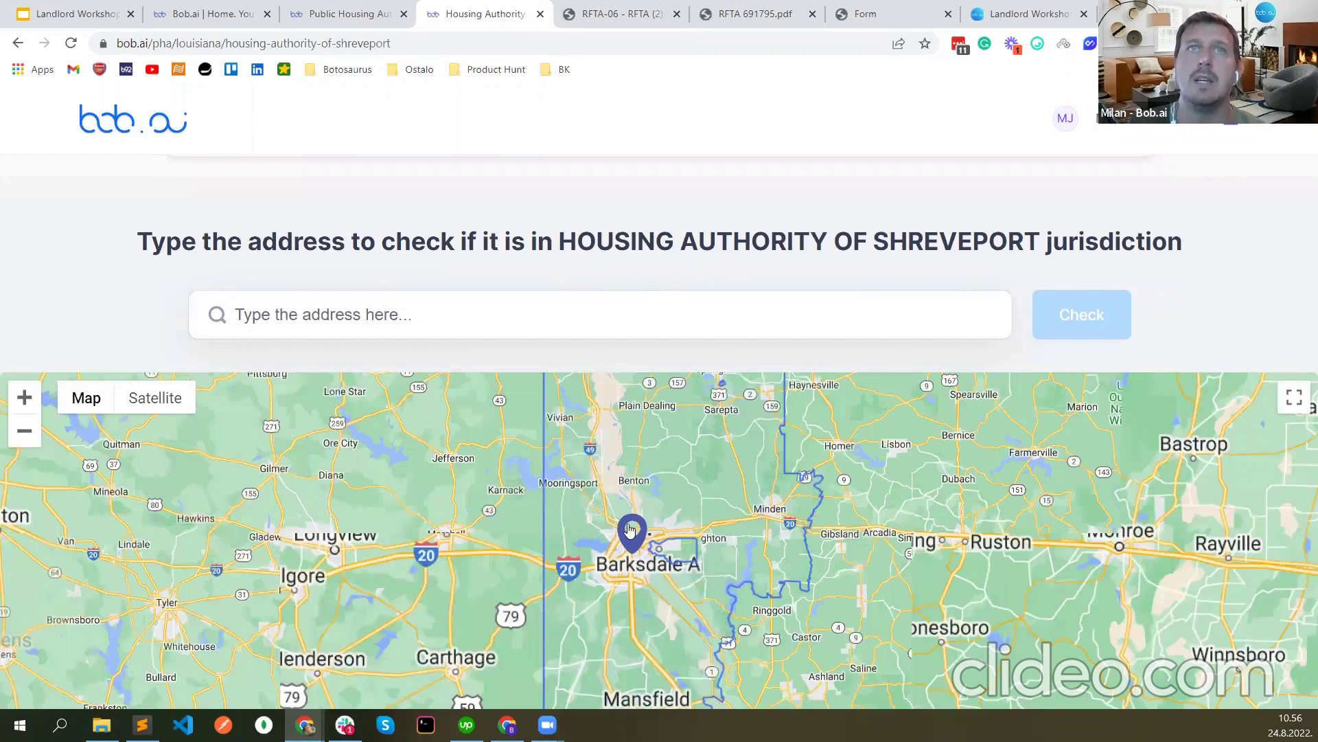
double_click(622, 521)
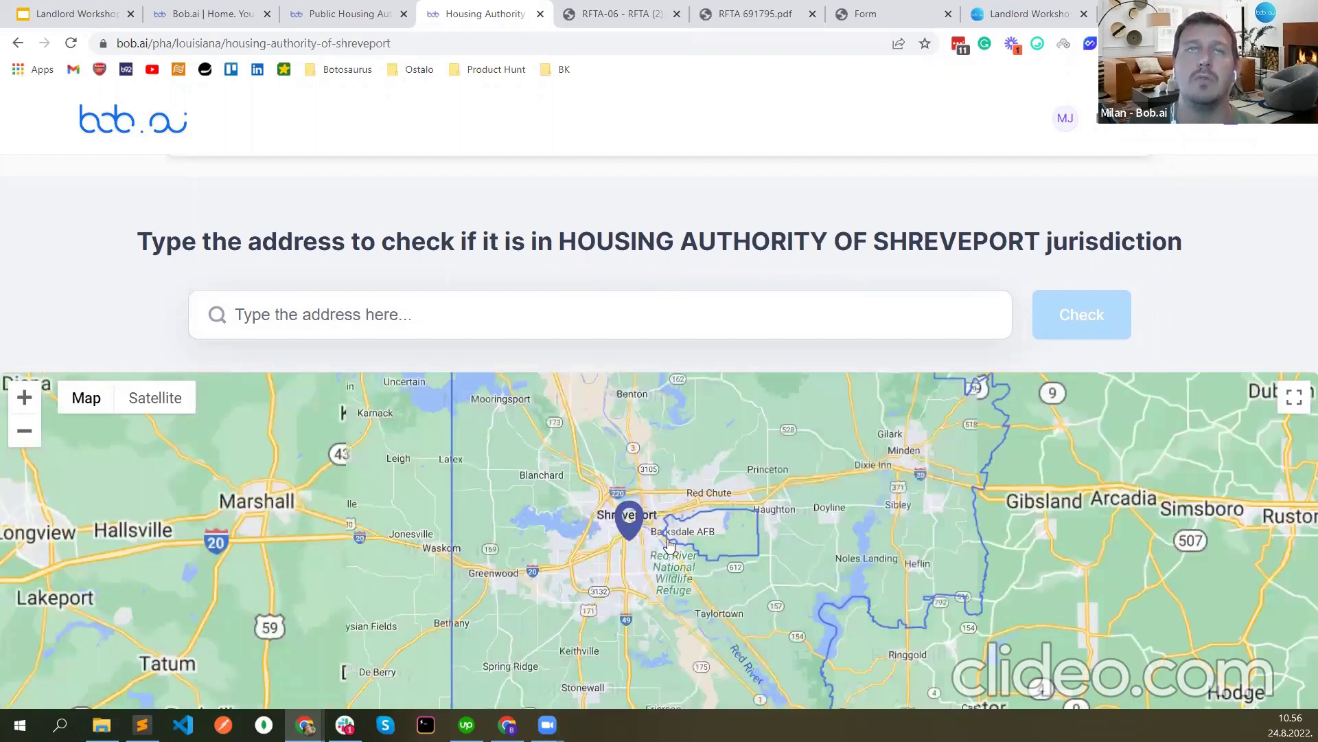
- Check a Kings street address in Shreveport, LA against the Housing Authority of Shreveport's jurisdiction
left_click(367, 306)
type("10")
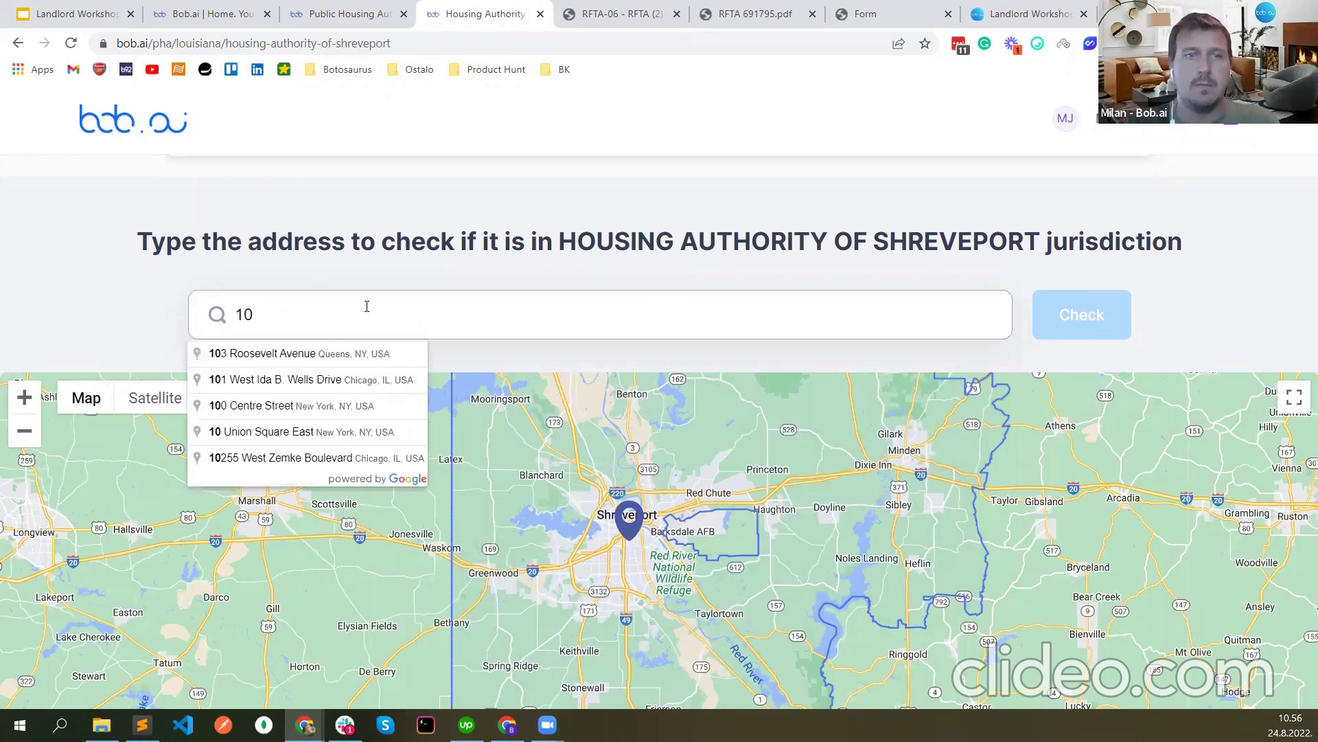
type("46 kings")
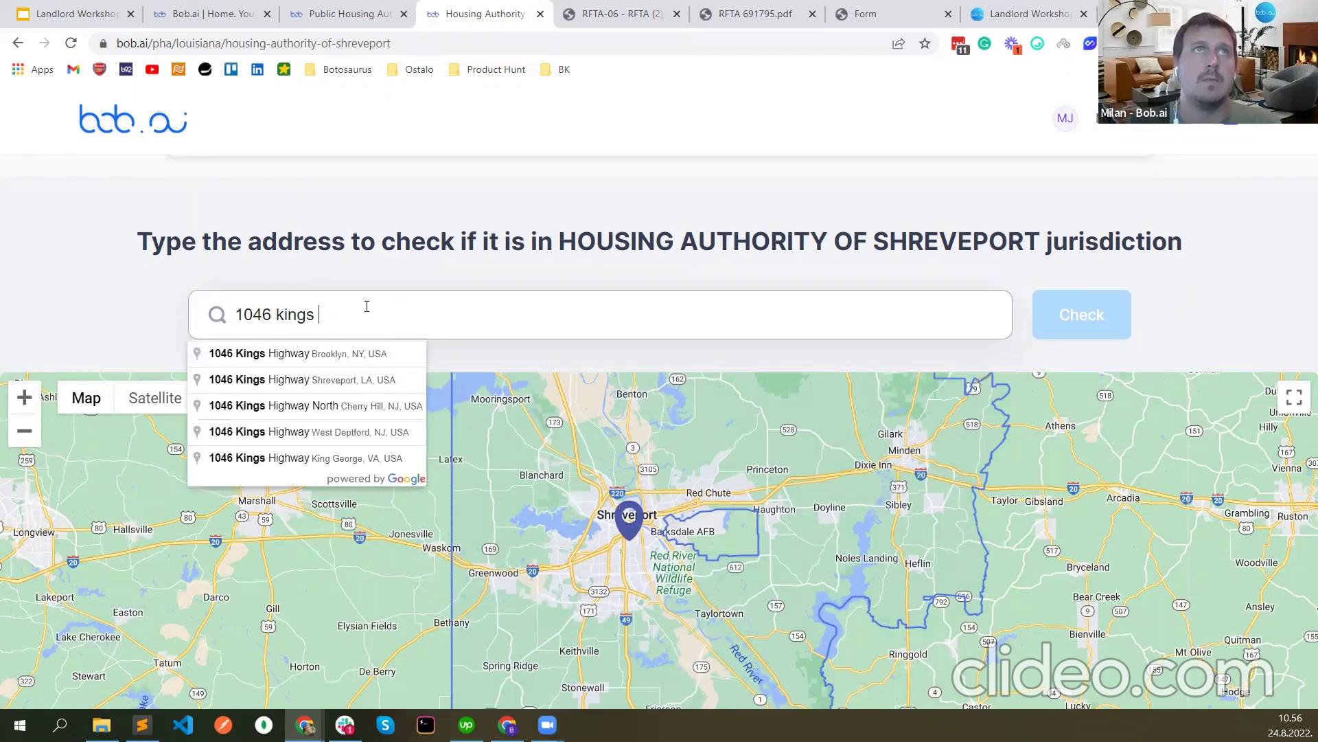
left_click(338, 380)
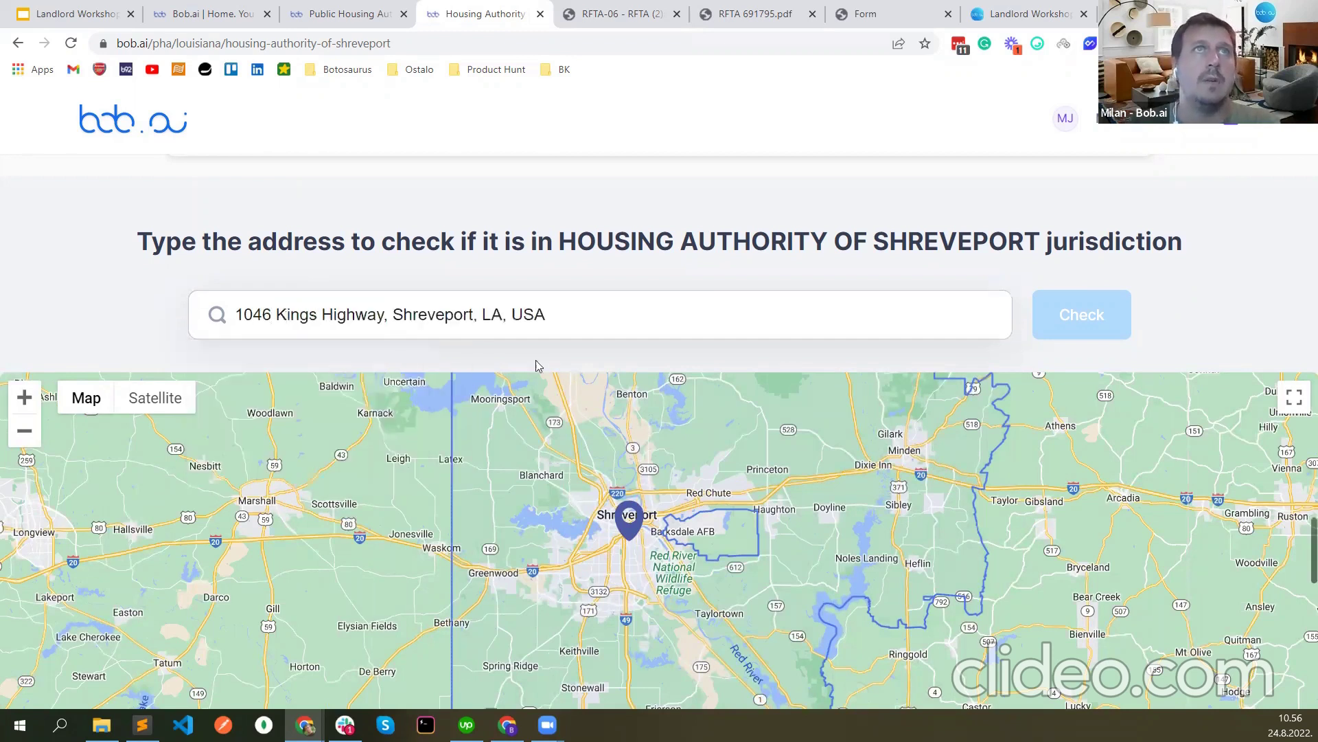
left_click(1057, 327)
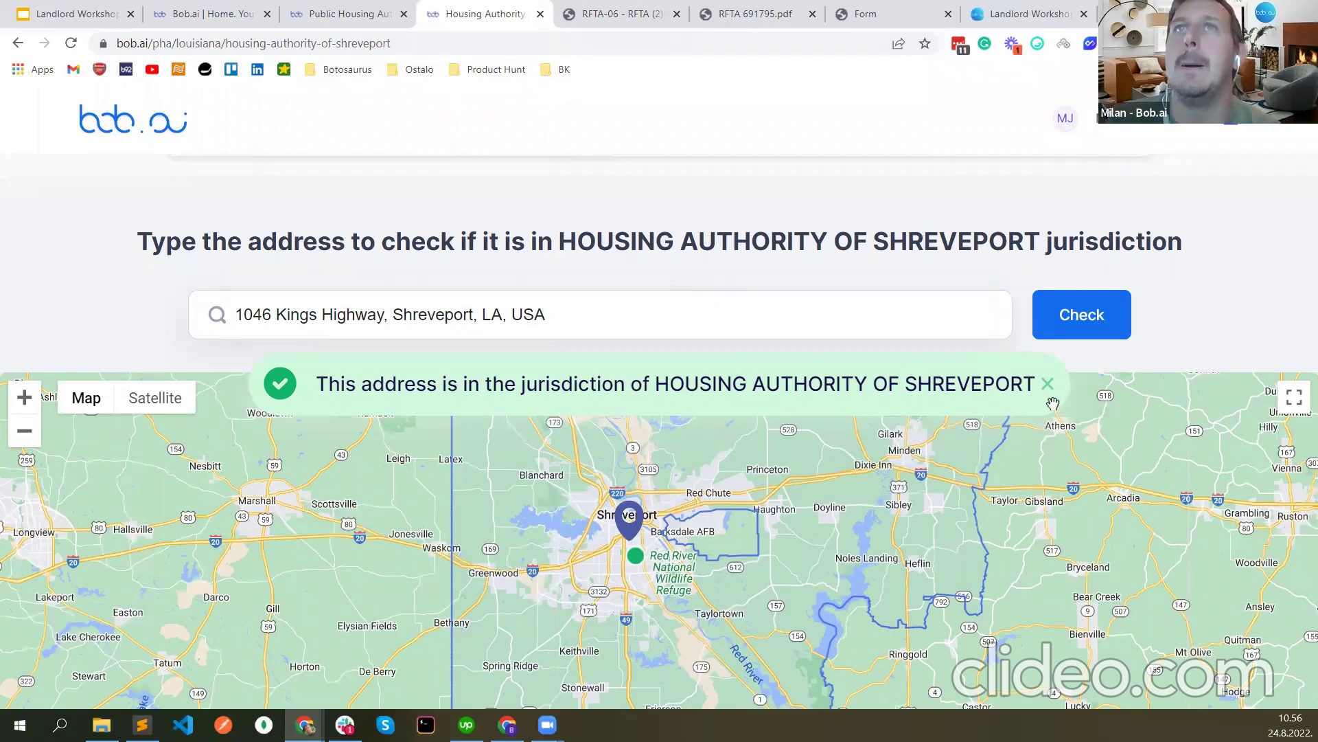
scroll(162, 527, "down", 5)
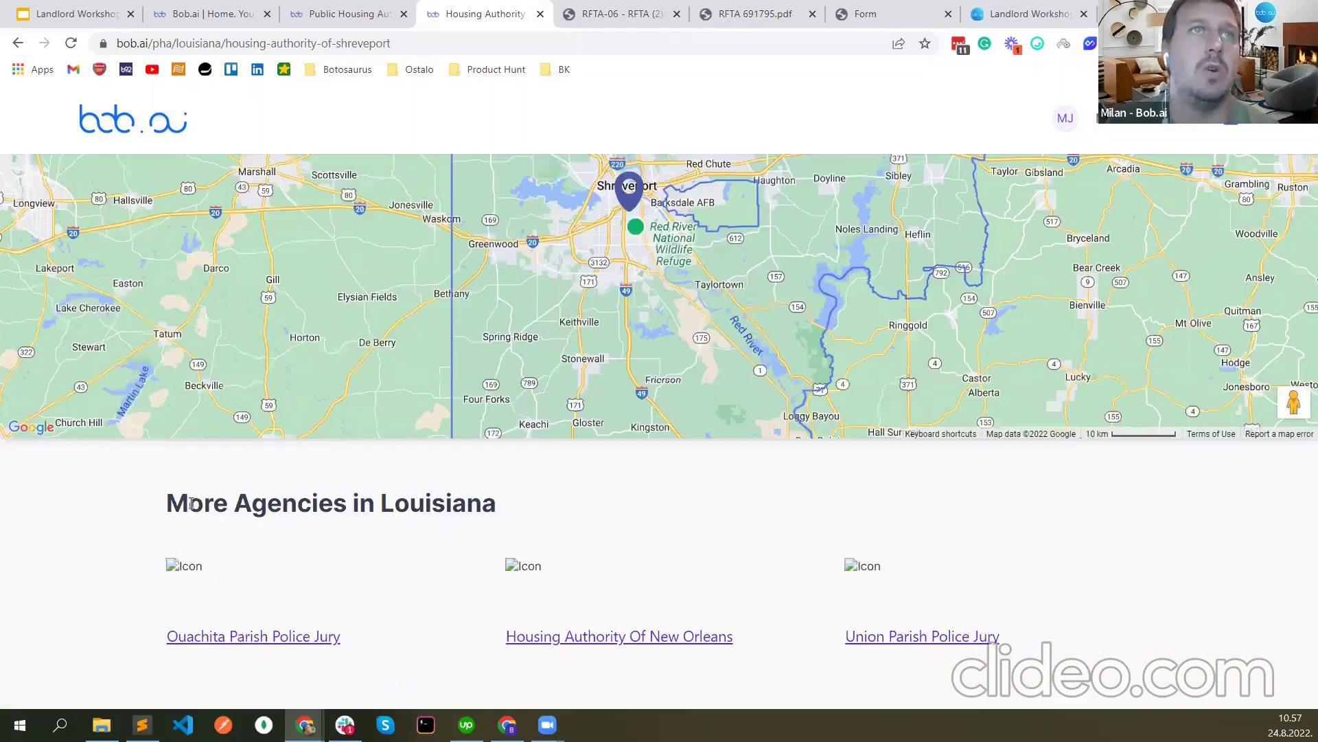
scroll(145, 474, "down", 3)
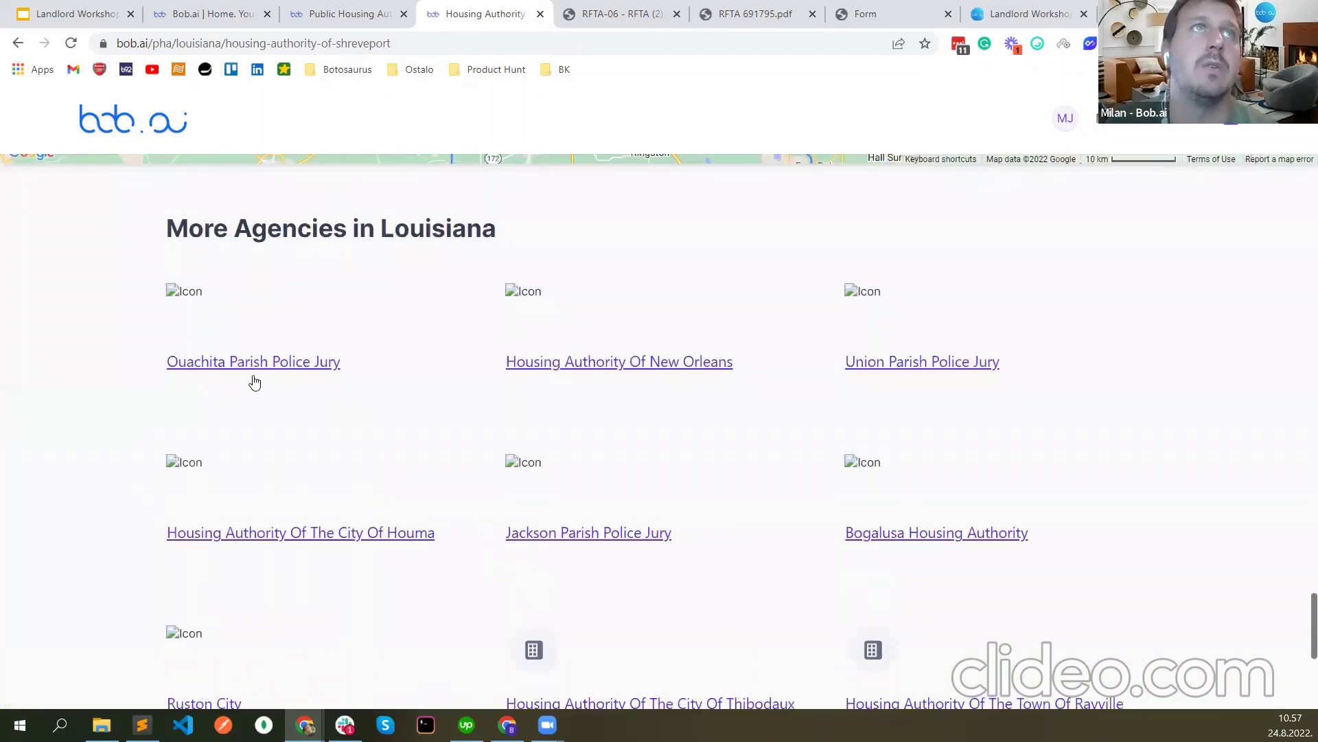
scroll(765, 377, "down", 6)
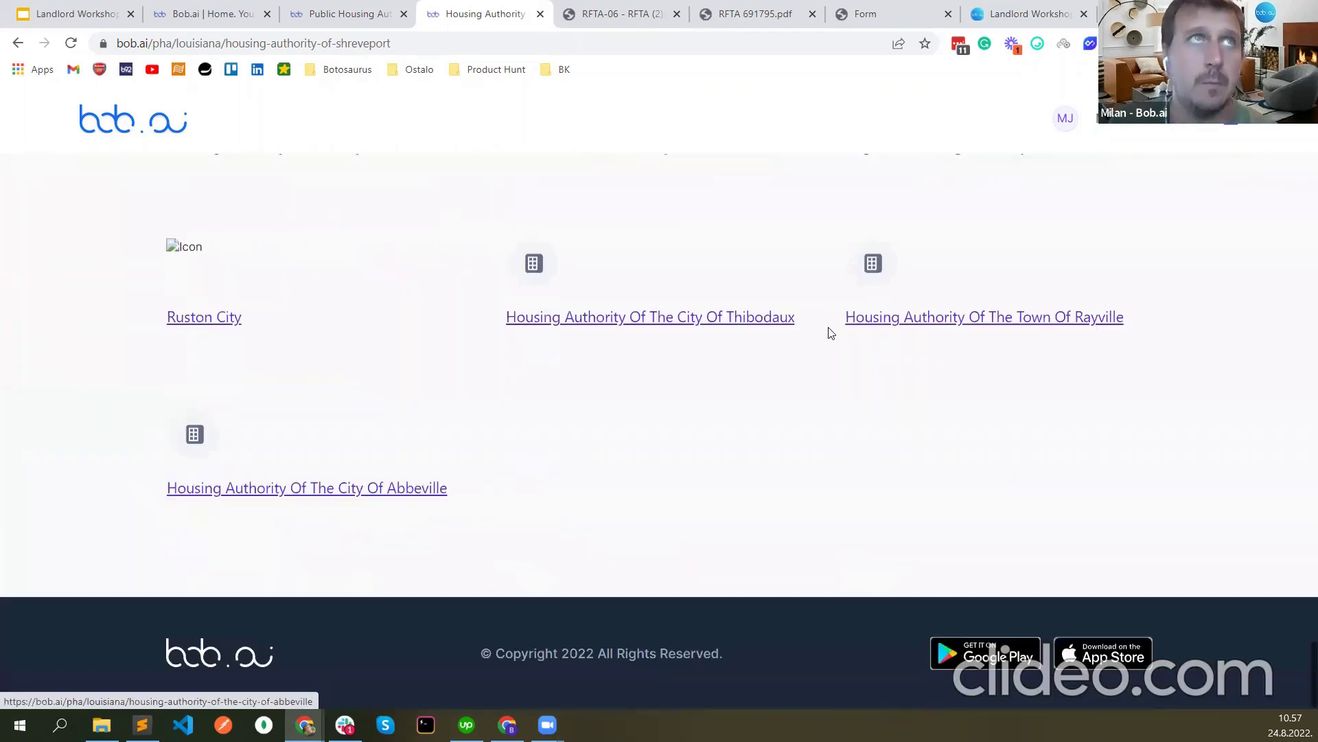
scroll(822, 447, "up", 6)
scroll(644, 458, "up", 1)
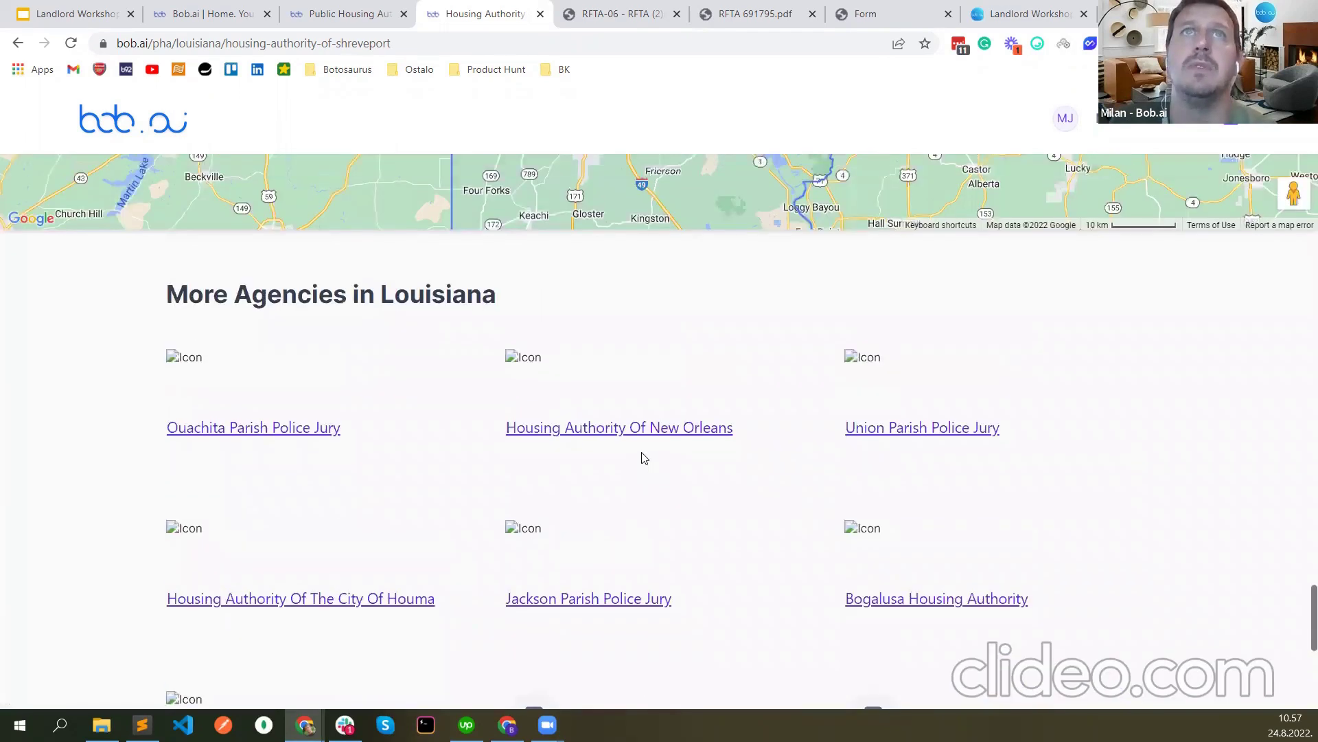
scroll(645, 458, "up", 8)
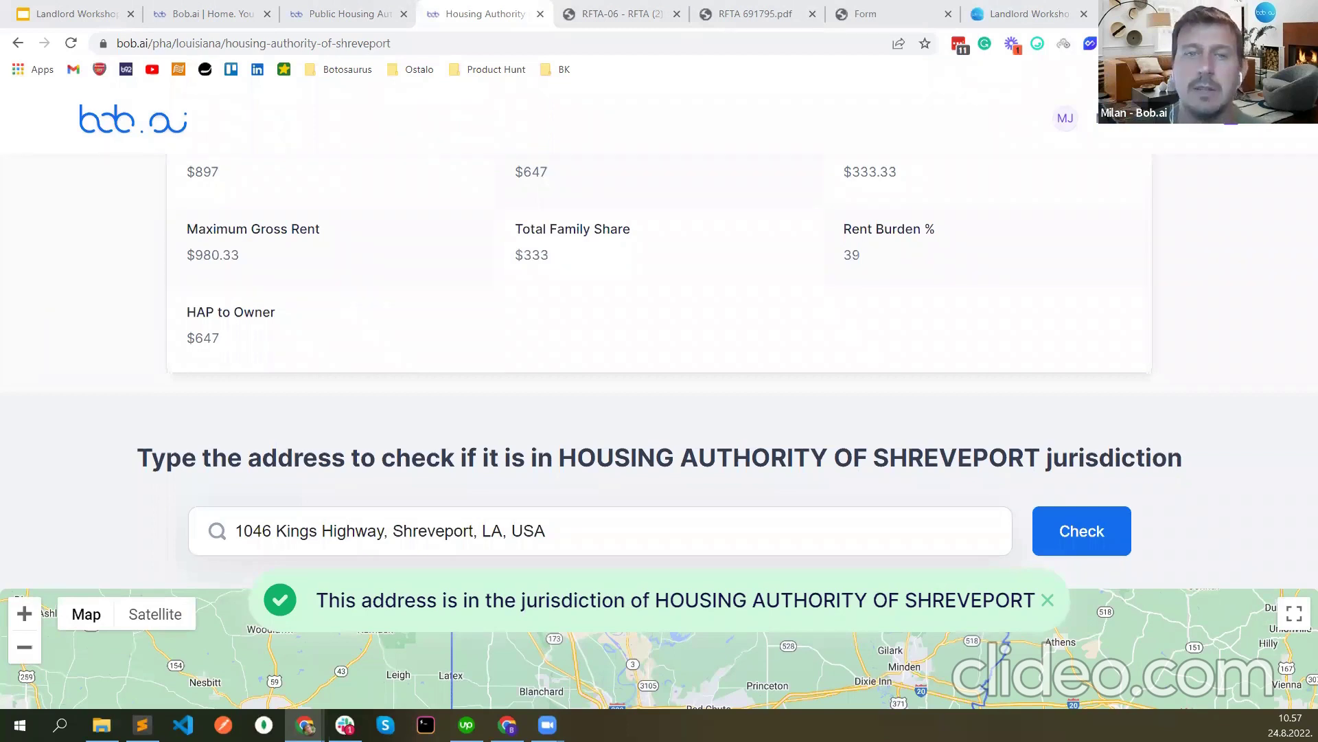
- From the Bob.ai dashboard, open the listed RFTA in Manage RFTA
left_click(351, 24)
left_click(220, 24)
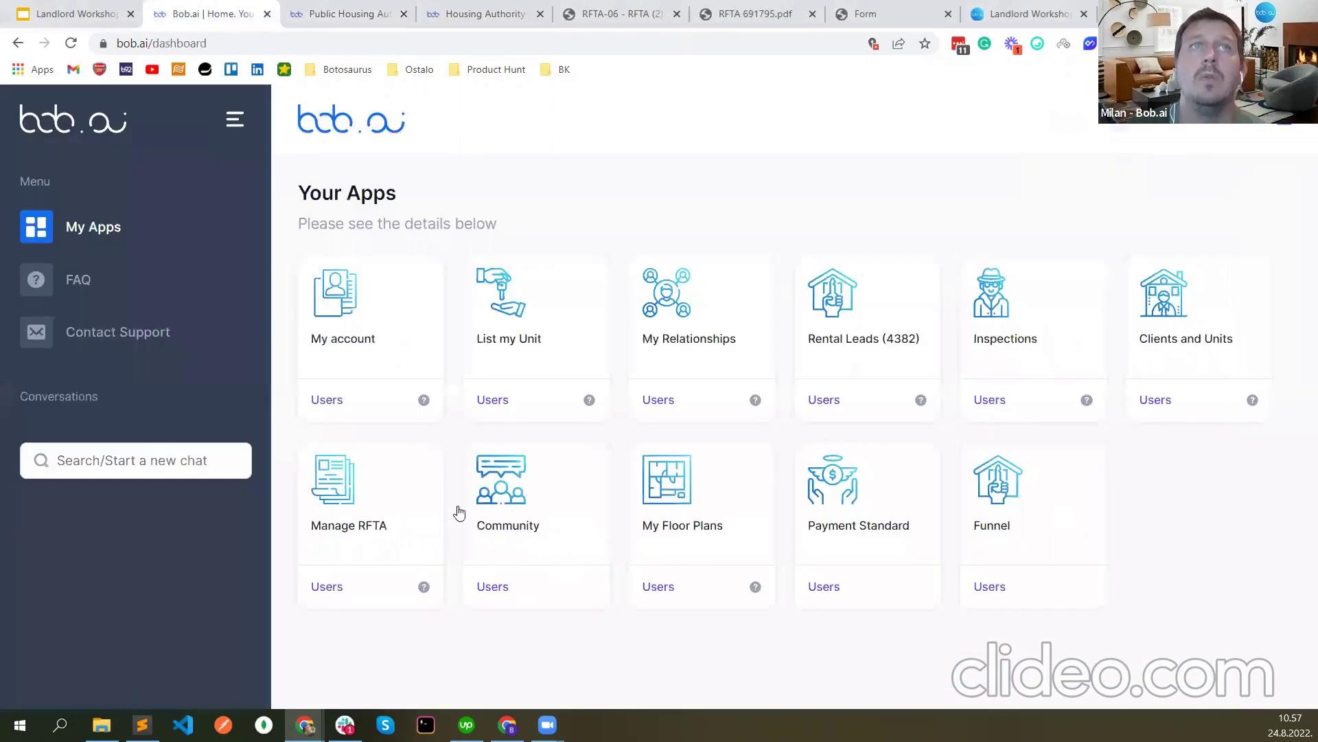
left_click(368, 524)
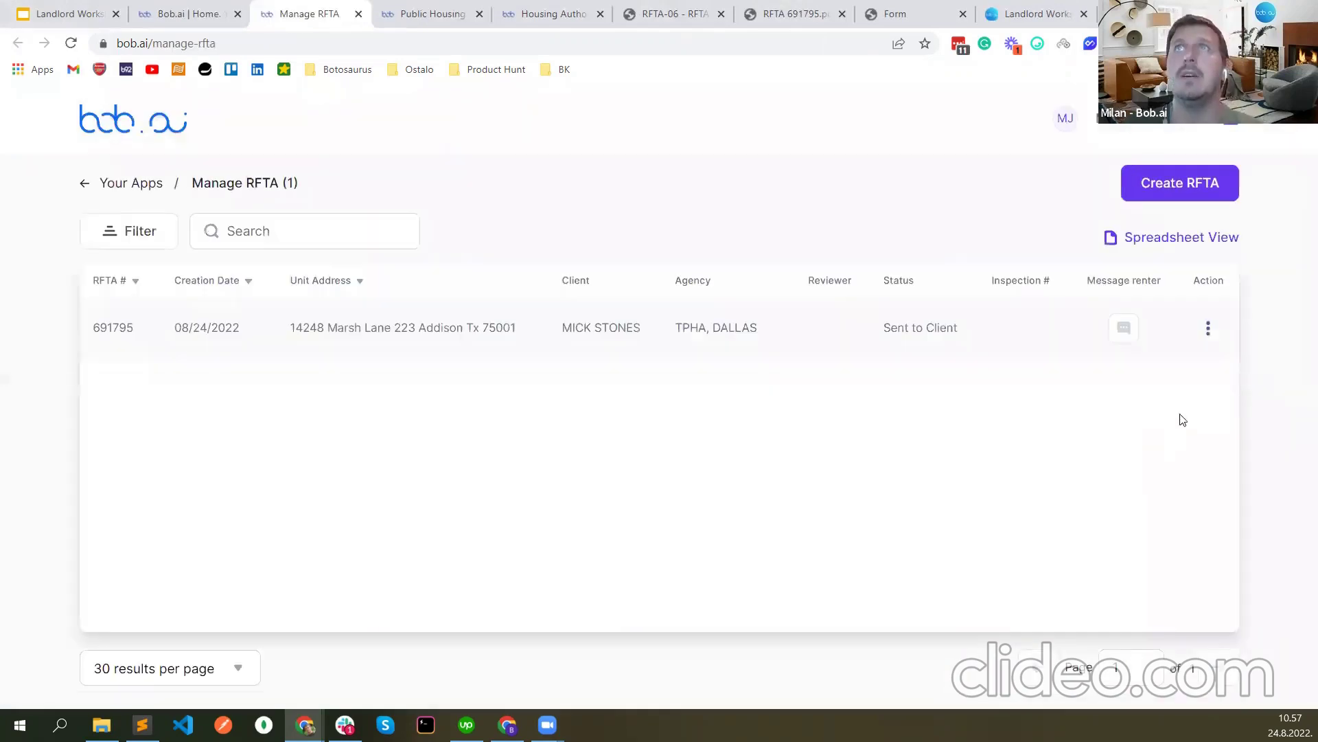
left_click(1209, 328)
left_click(1134, 363)
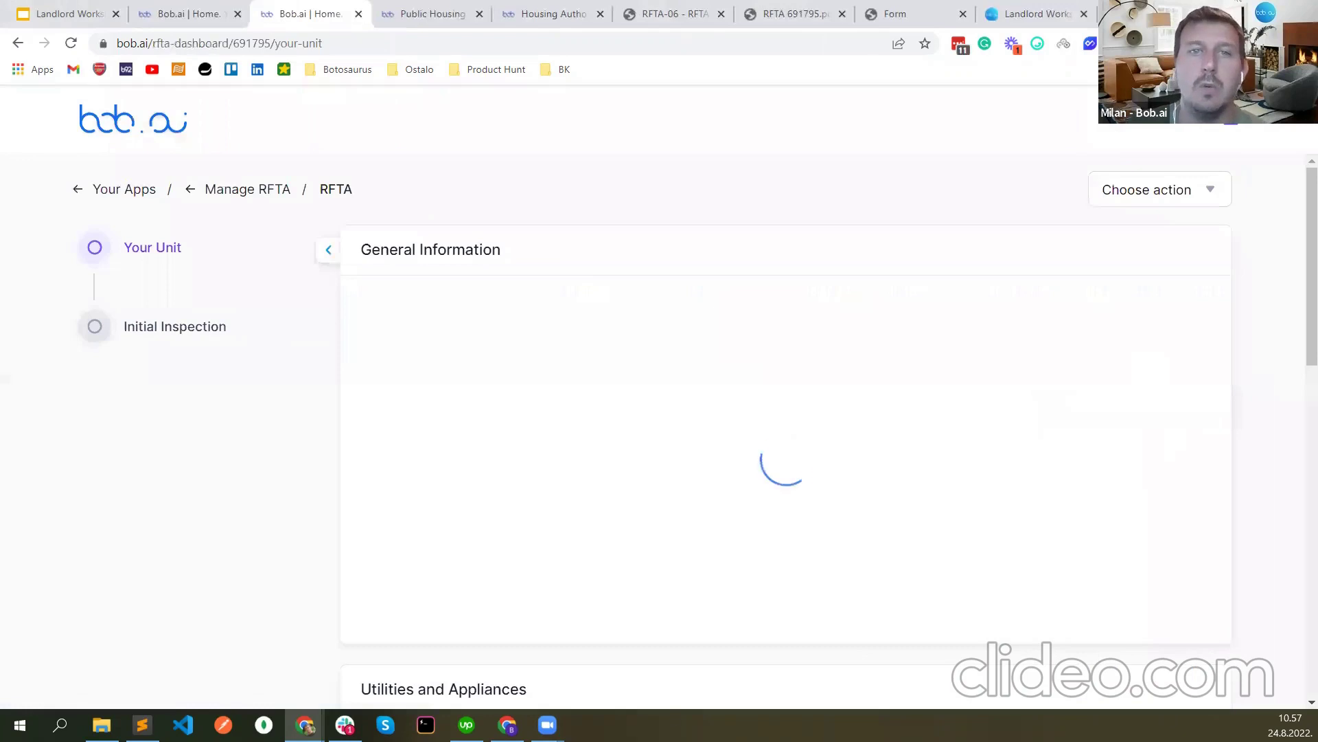
- Go to the RFTA's HAP step and review the HUD-52641 contract's Part A information
scroll(176, 543, "down", 5)
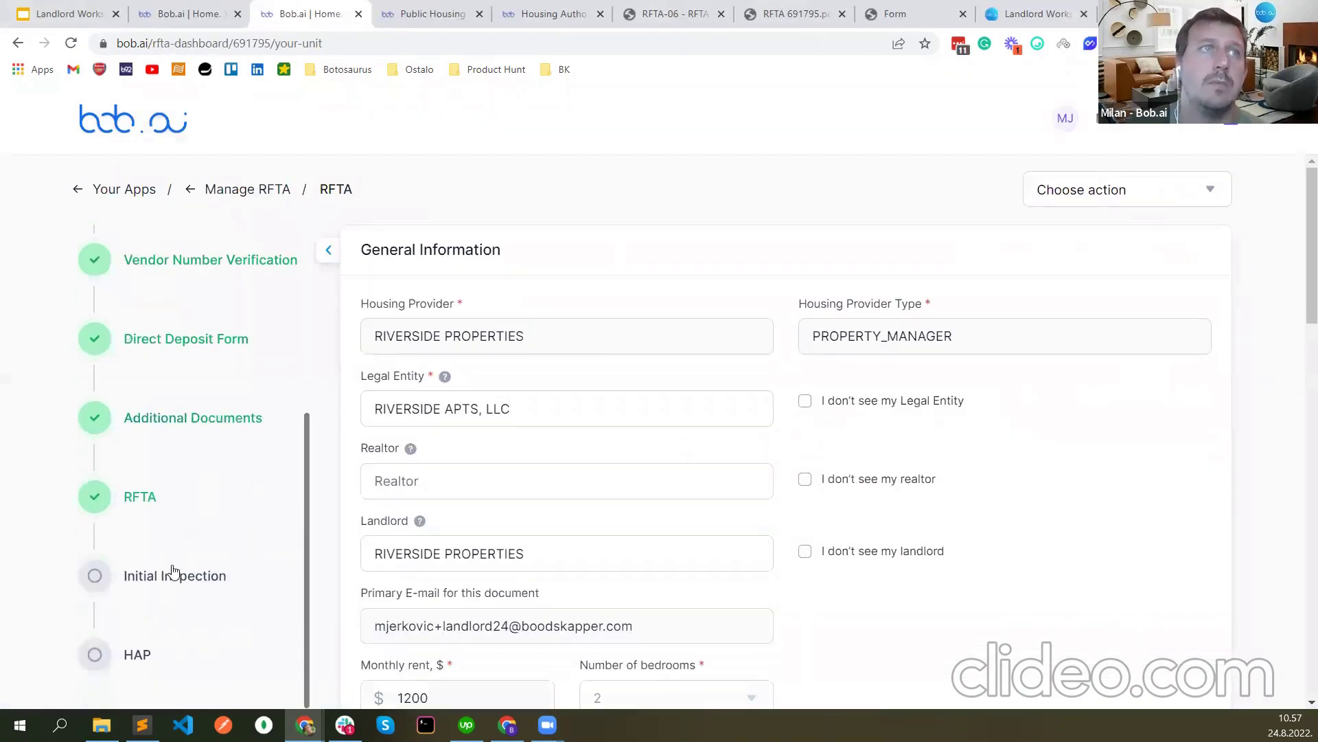
left_click(136, 656)
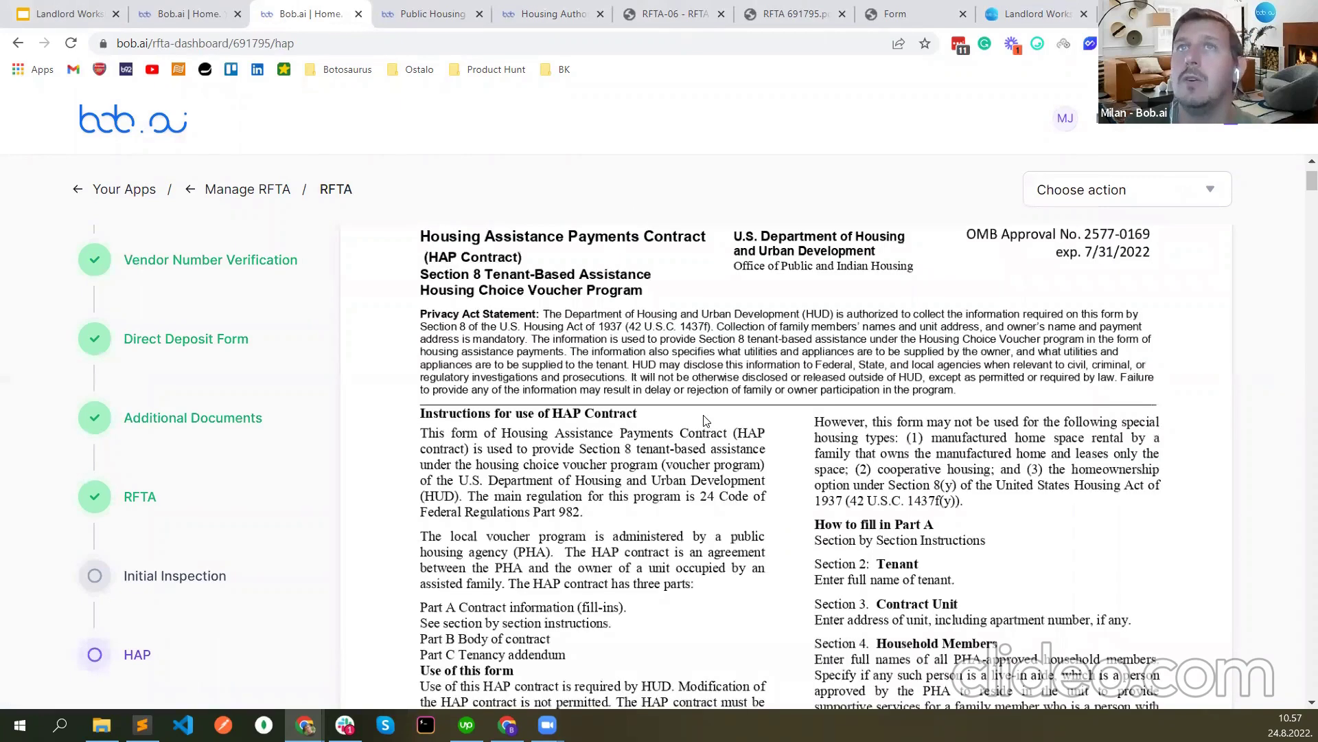
scroll(1161, 358, "down", 3)
scroll(1160, 358, "down", 5)
left_click(1209, 188)
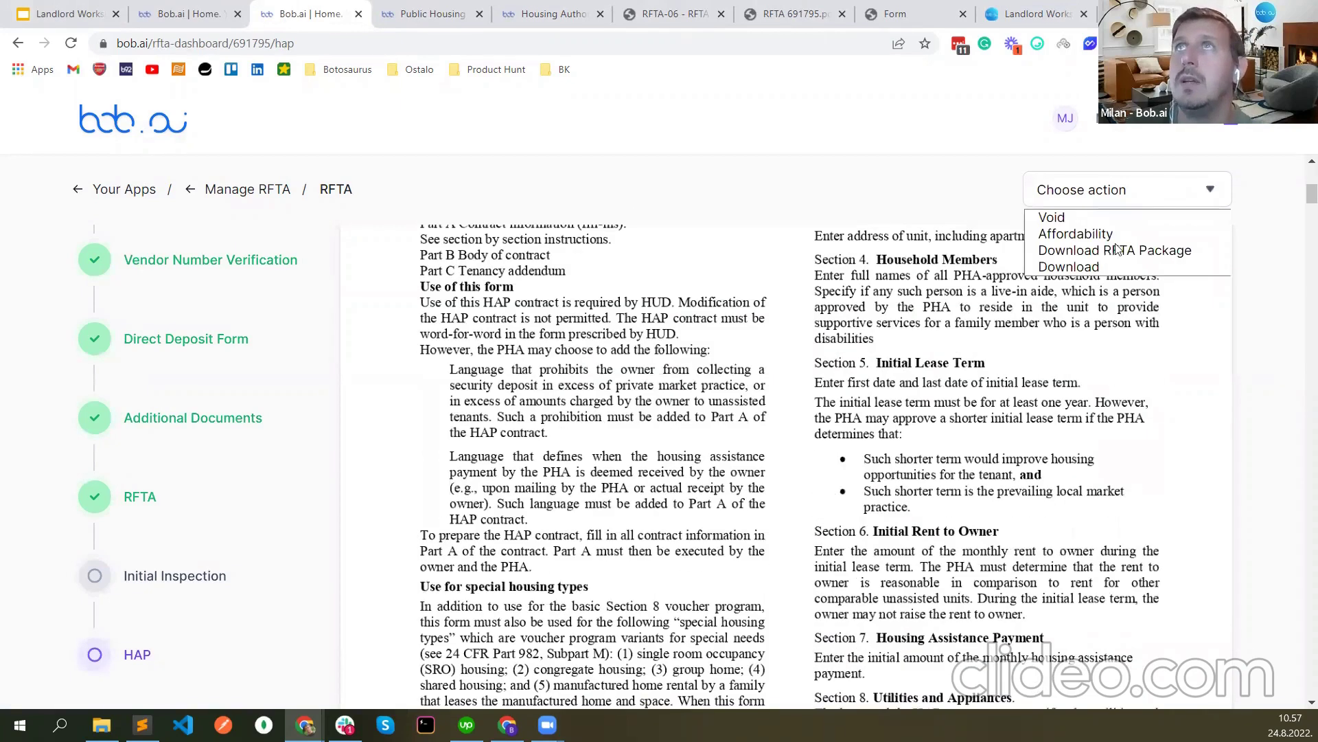
left_click(897, 255)
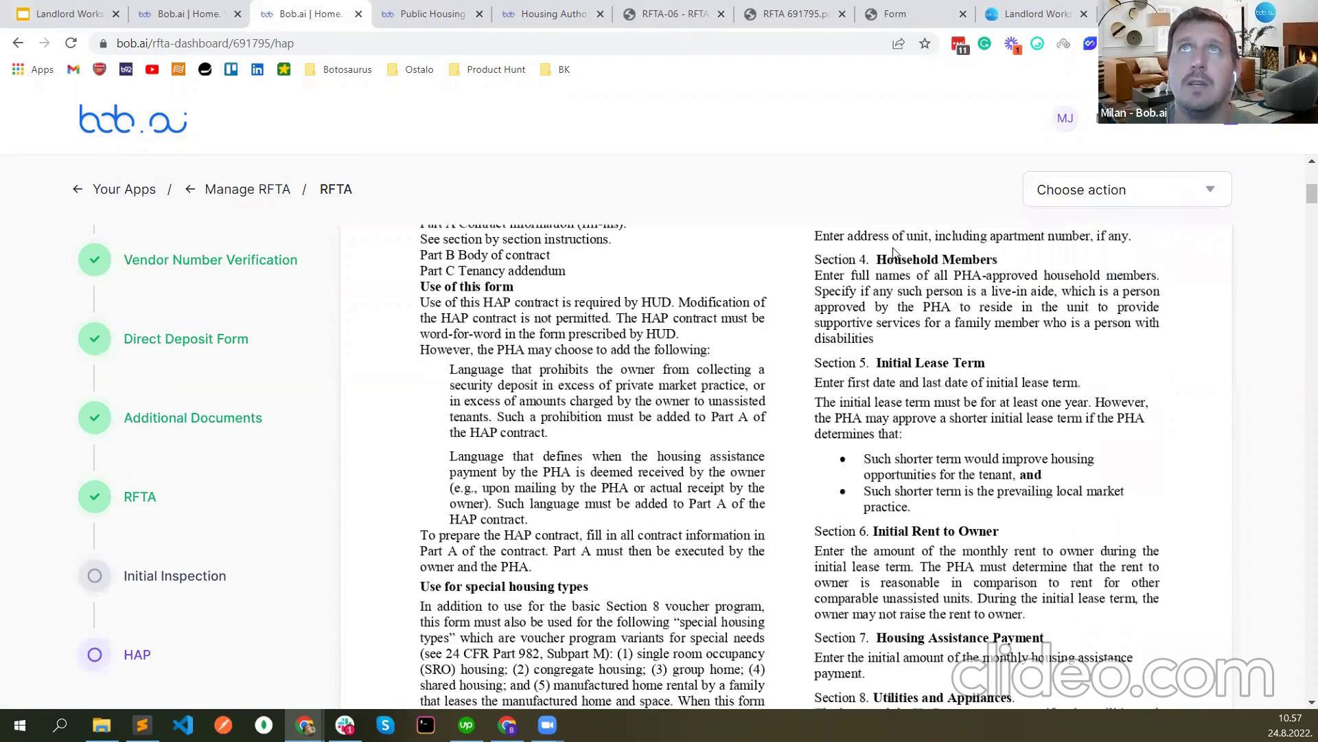
scroll(876, 330, "down", 5)
scroll(876, 330, "down", 11)
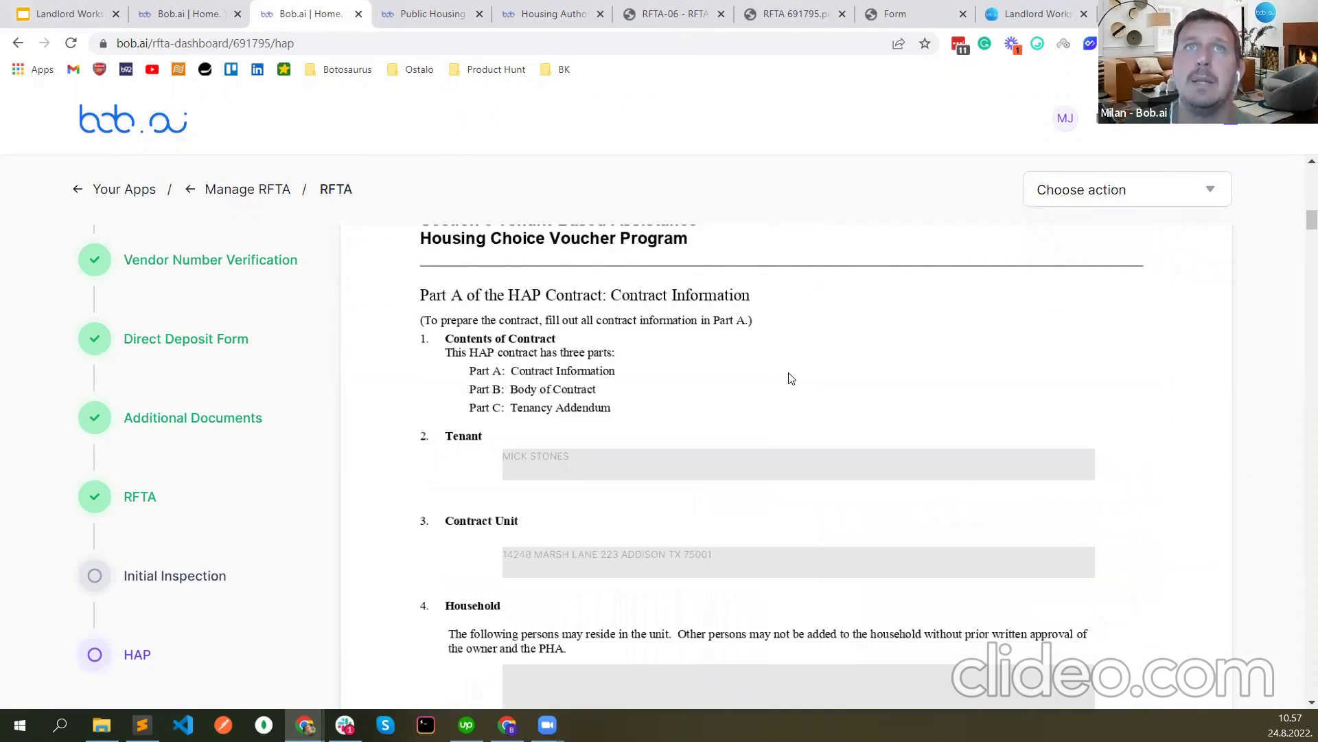
scroll(728, 385, "up", 3)
scroll(801, 445, "up", 4)
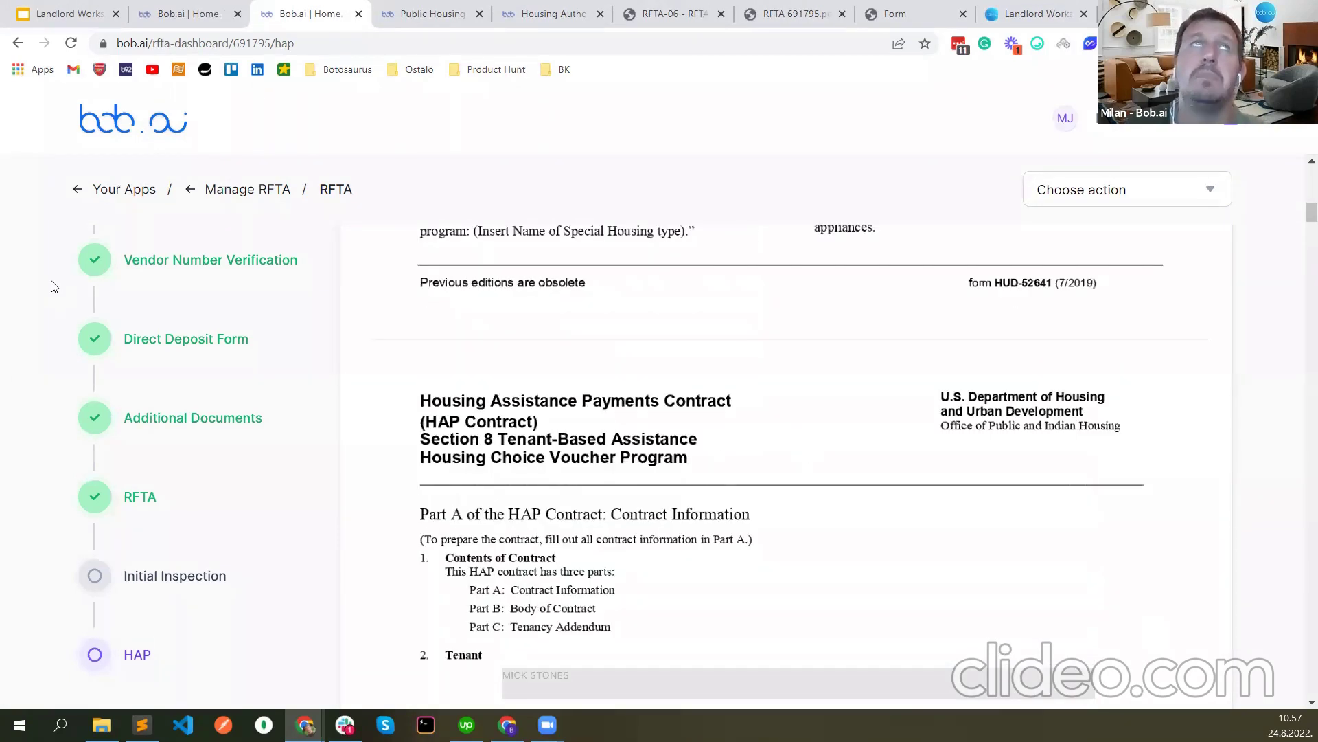
- Return to the Manage RFTA list and highlight the RFTA's unit address
left_click(267, 188)
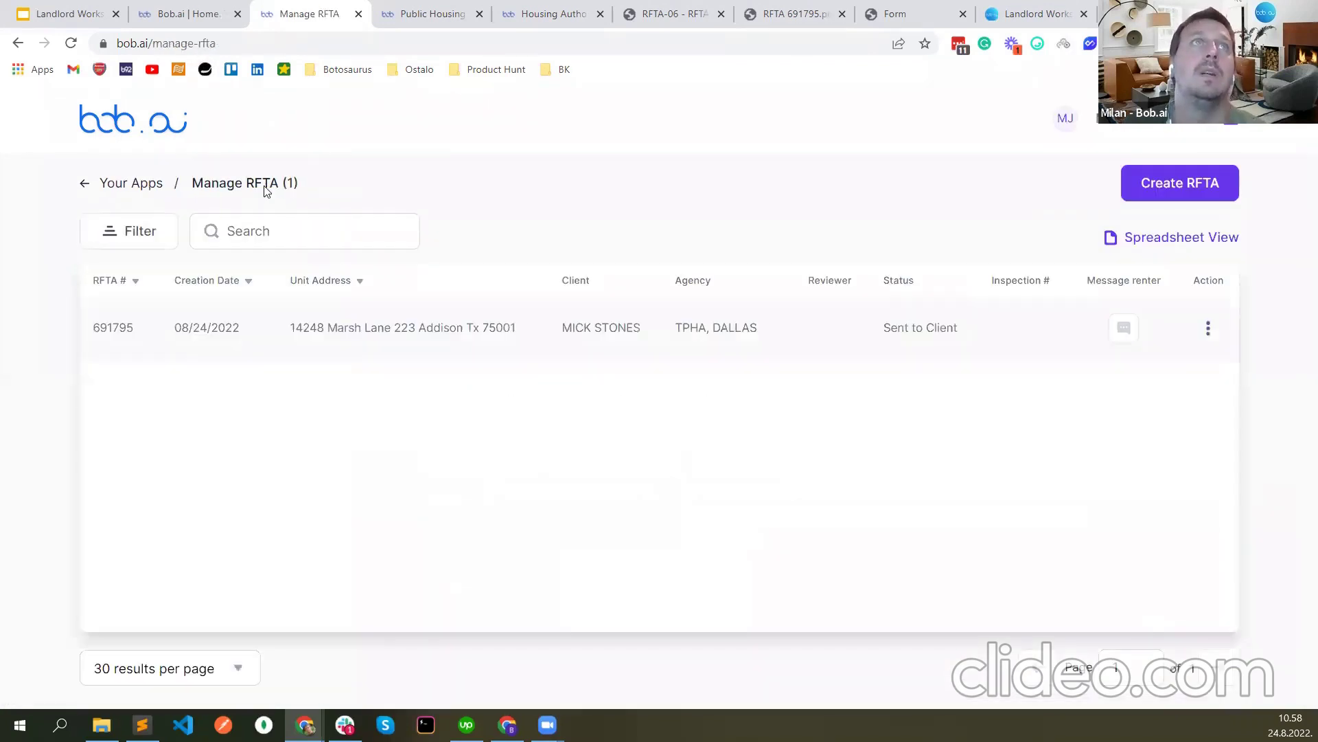
left_click_drag(289, 328, 481, 329)
left_click(468, 402)
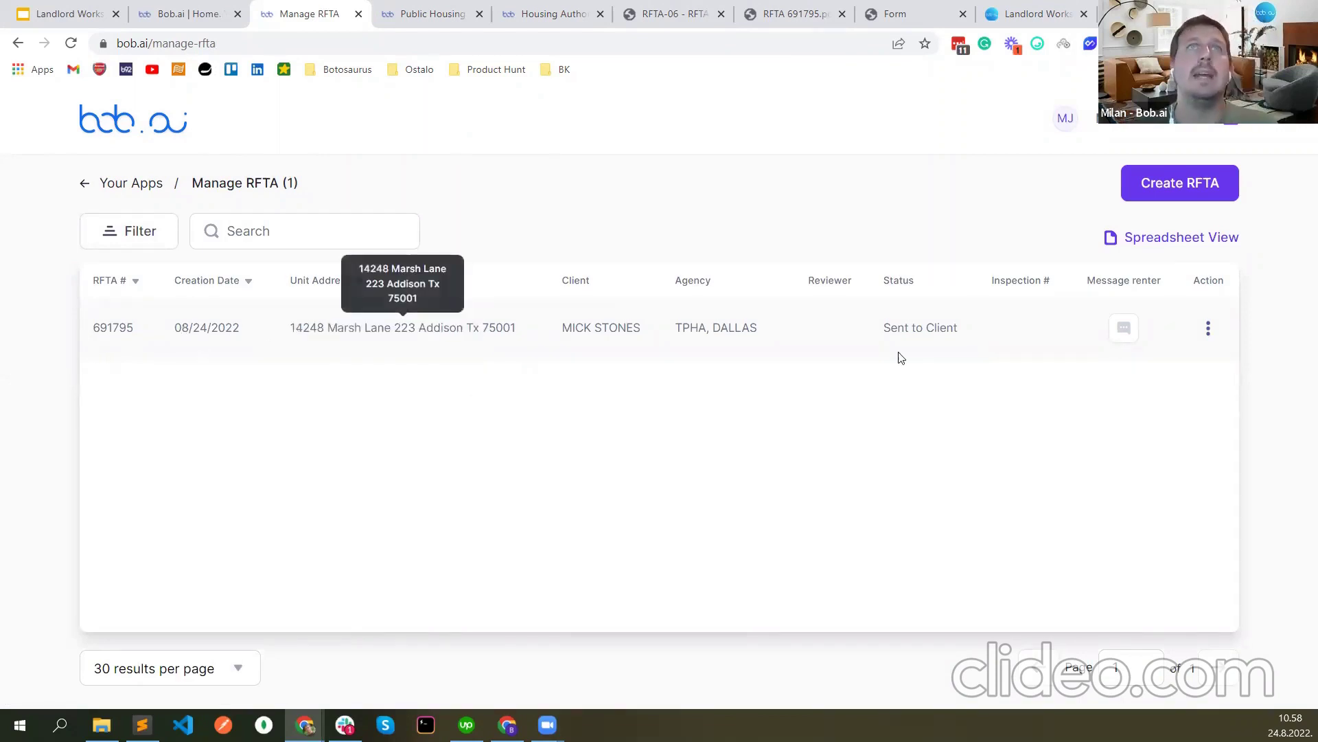
- Highlight the Sent to Client status and view the row's Action menu without choosing
double_click(895, 274)
left_click(898, 273)
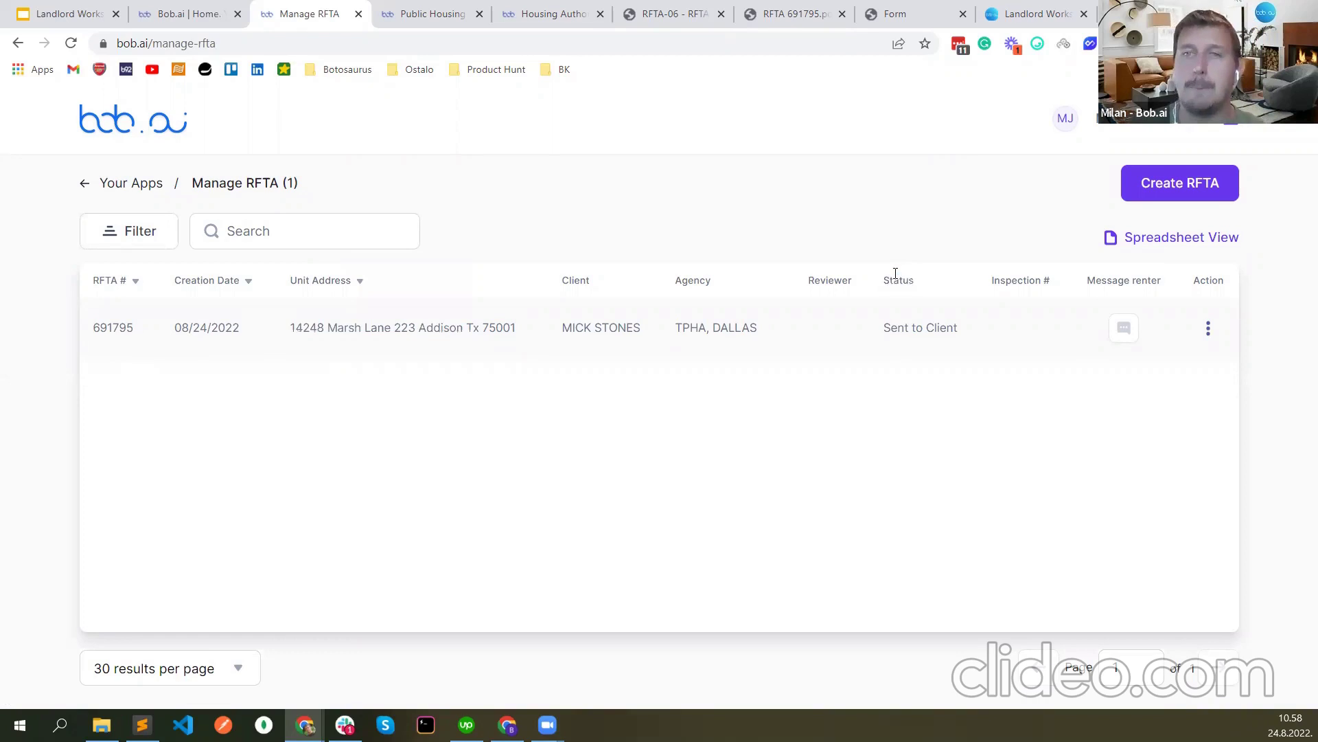
left_click_drag(874, 330, 978, 338)
left_click(978, 337)
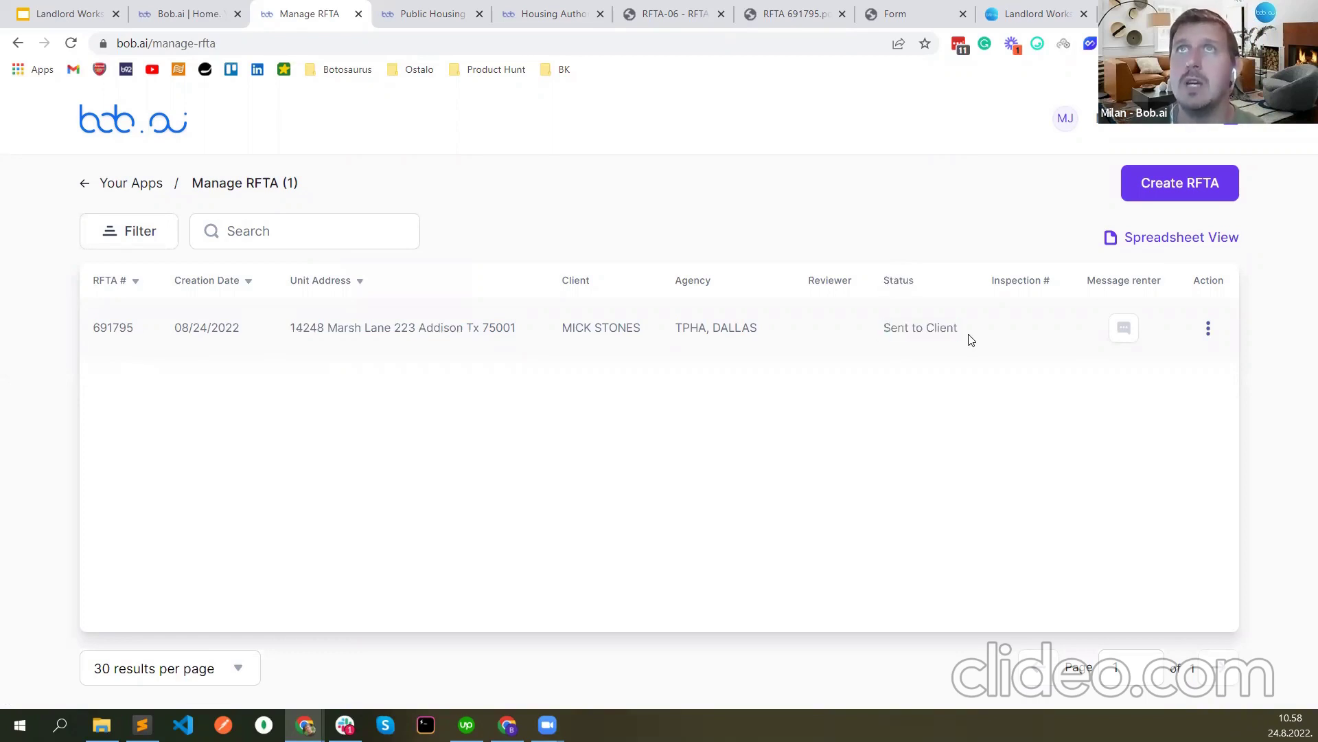
triple_click(882, 339)
left_click(882, 340)
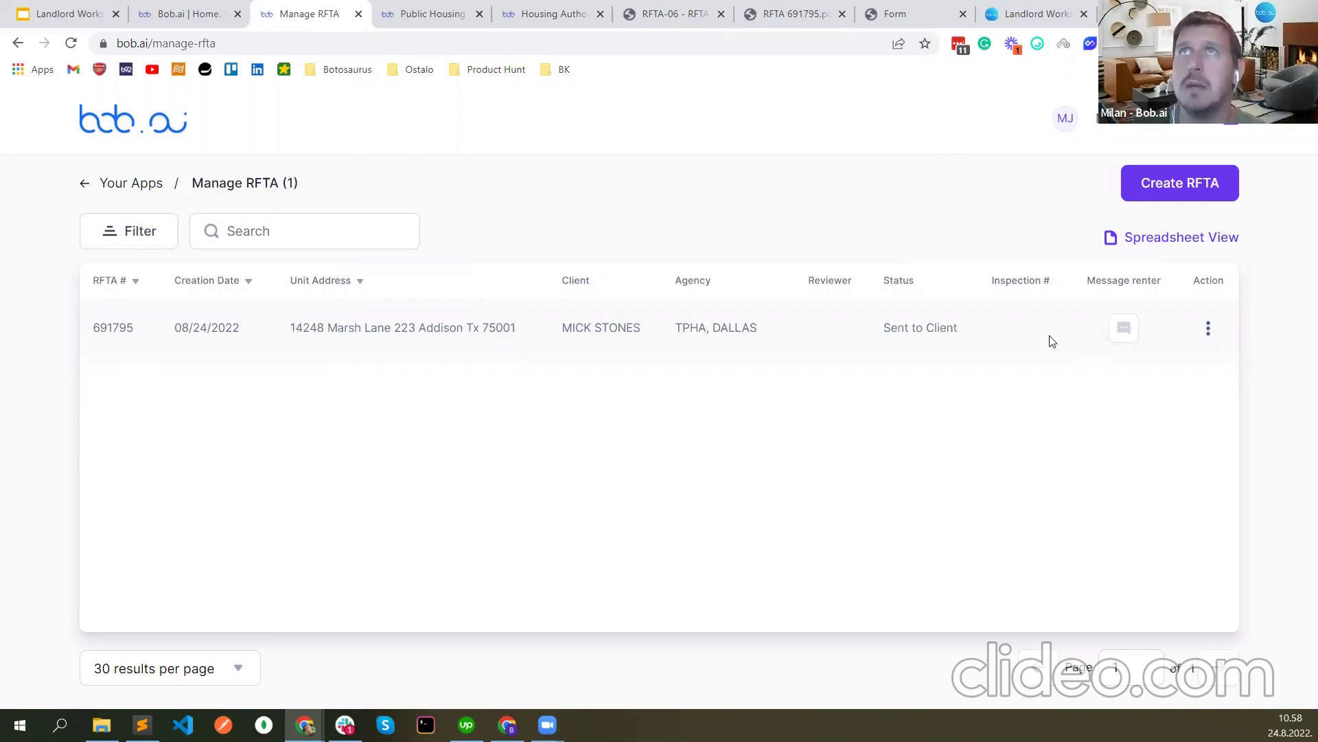
left_click(1209, 330)
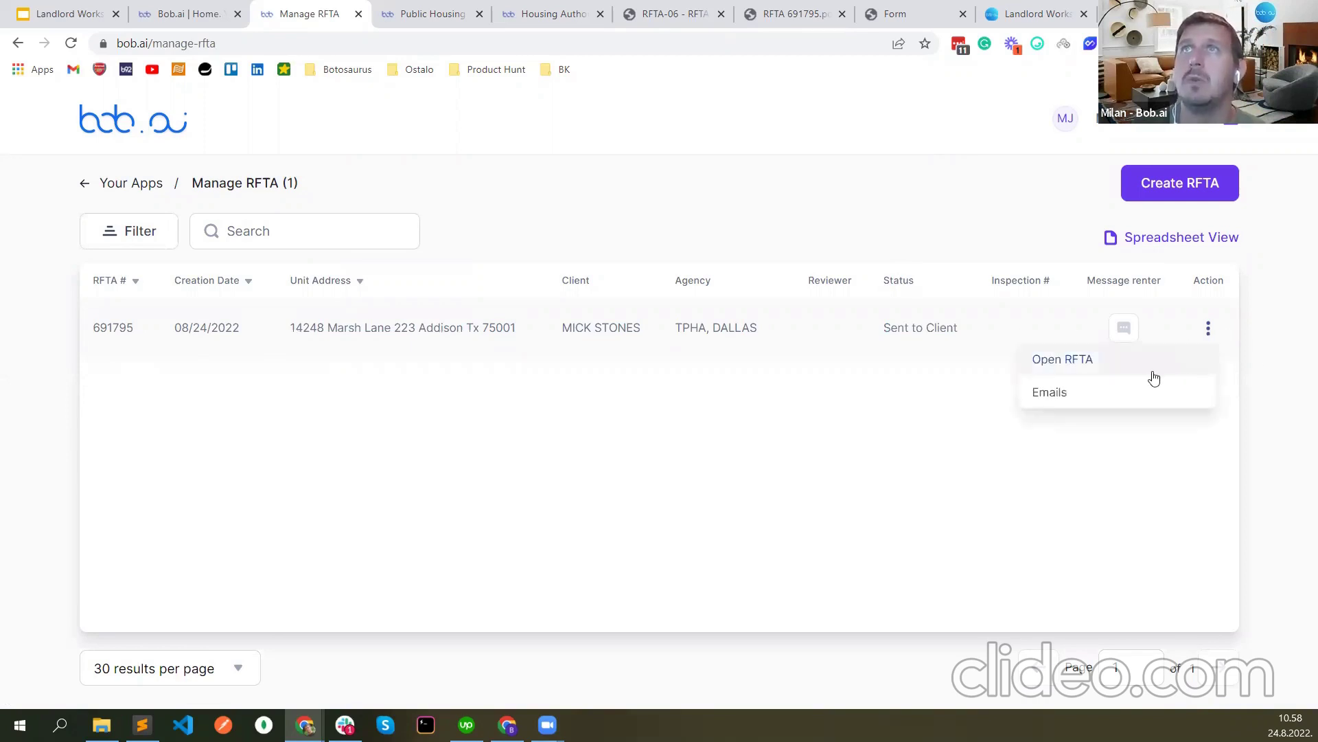
left_click(851, 367)
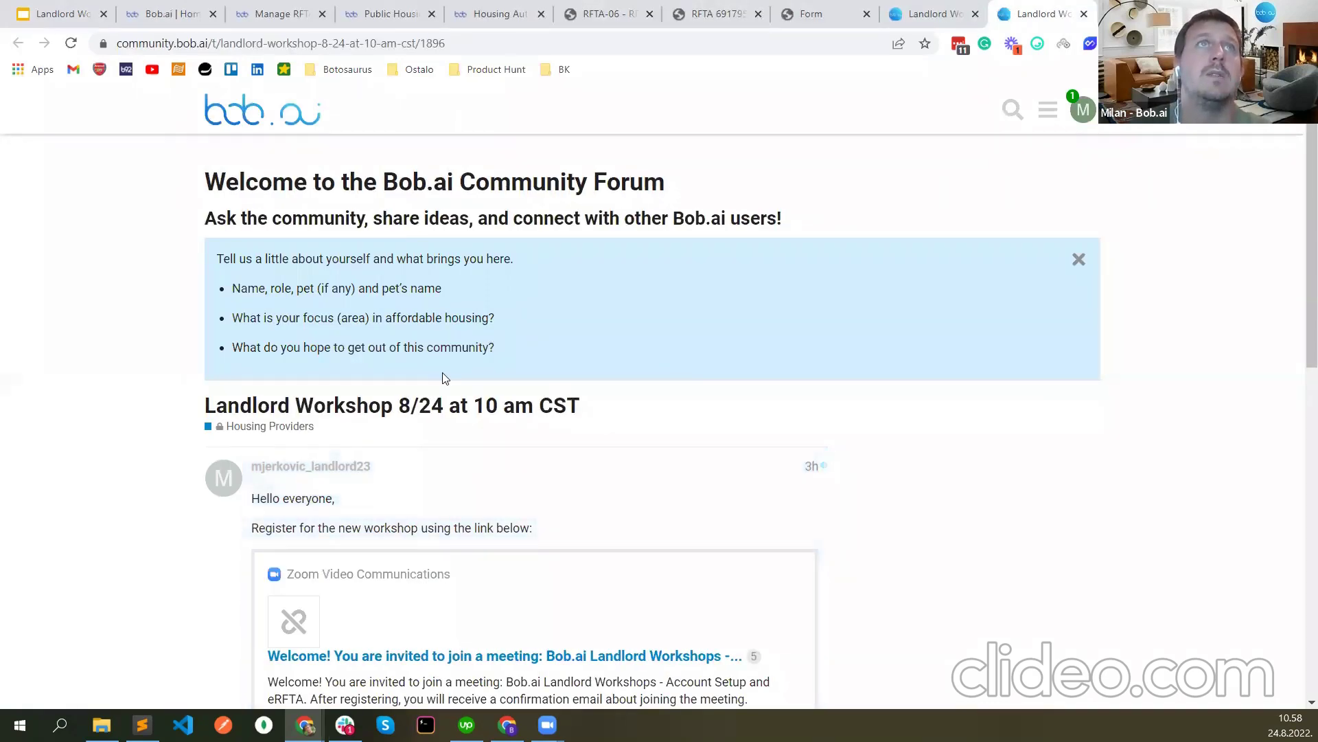
- From the forum home, open the Landlord Workshop 8/17/22 @ 10:00 AM topic and view its replay post
scroll(437, 389, "down", 2)
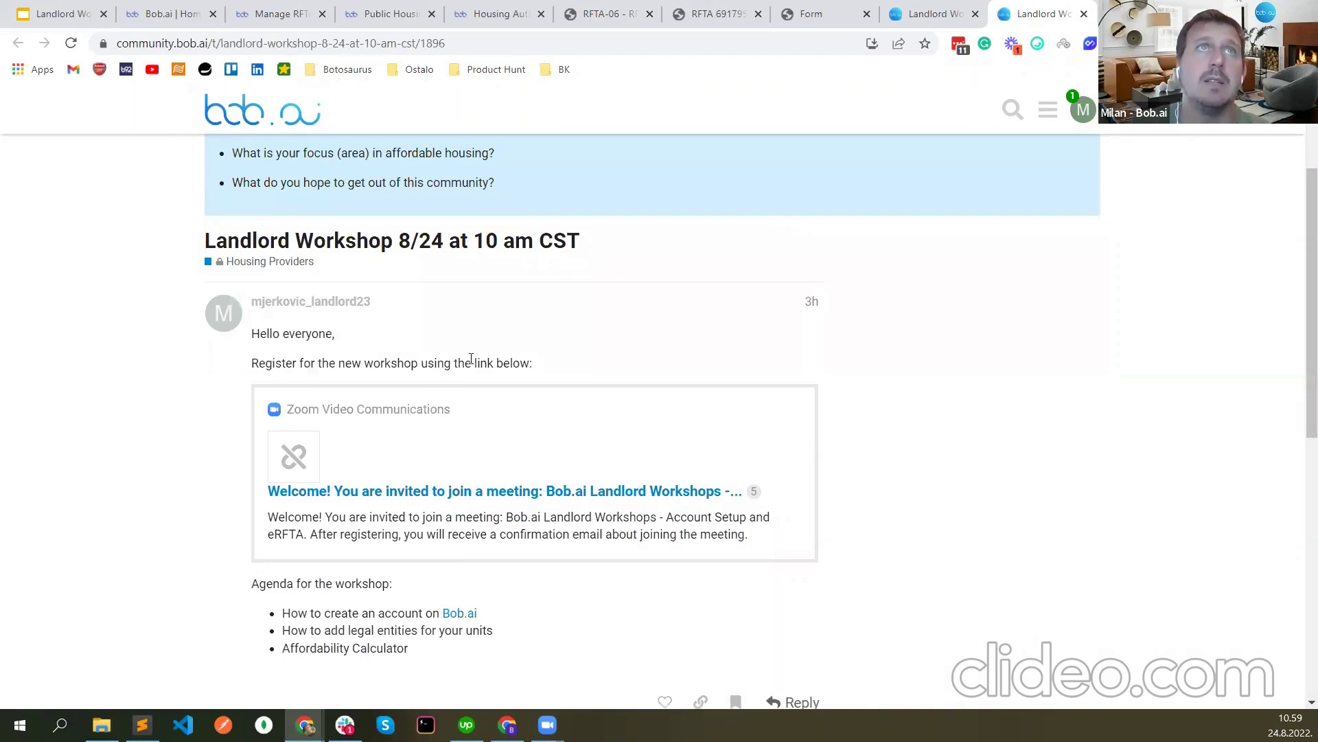
scroll(474, 357, "down", 5)
scroll(456, 291, "up", 1)
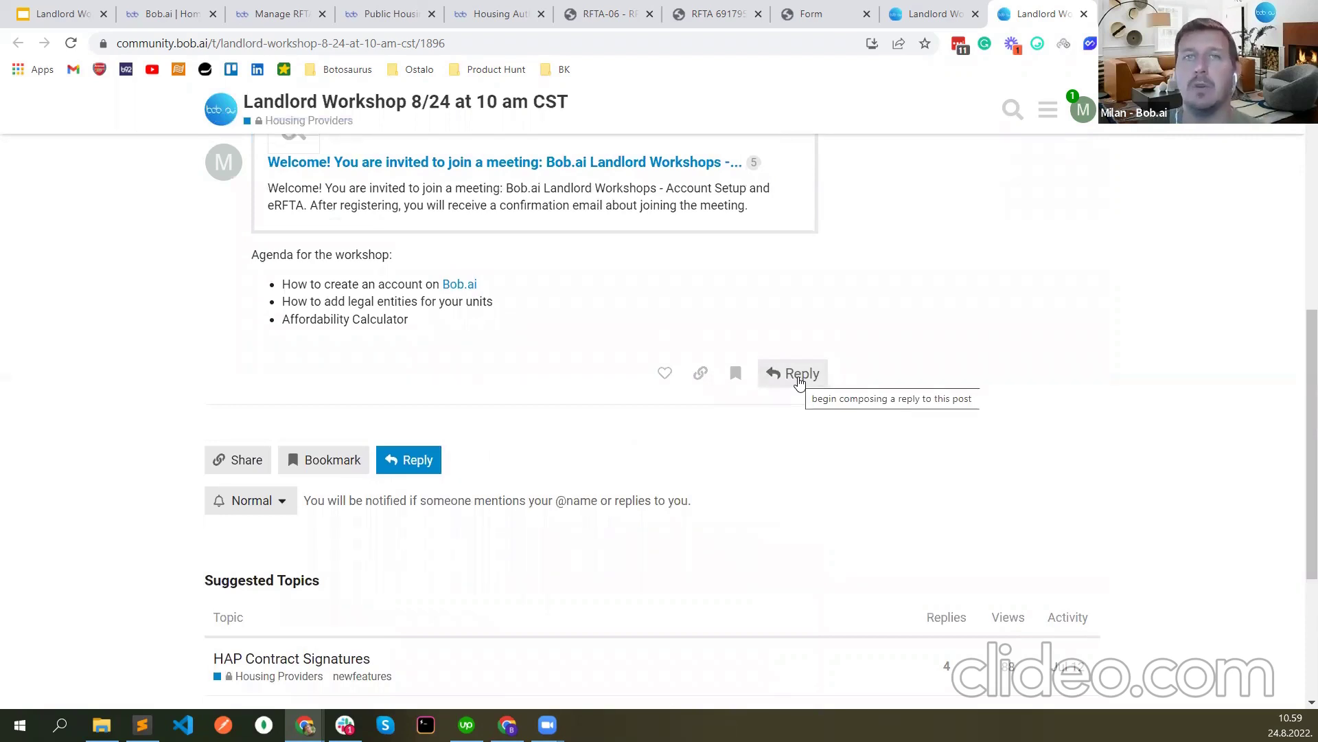
scroll(556, 485, "down", 4)
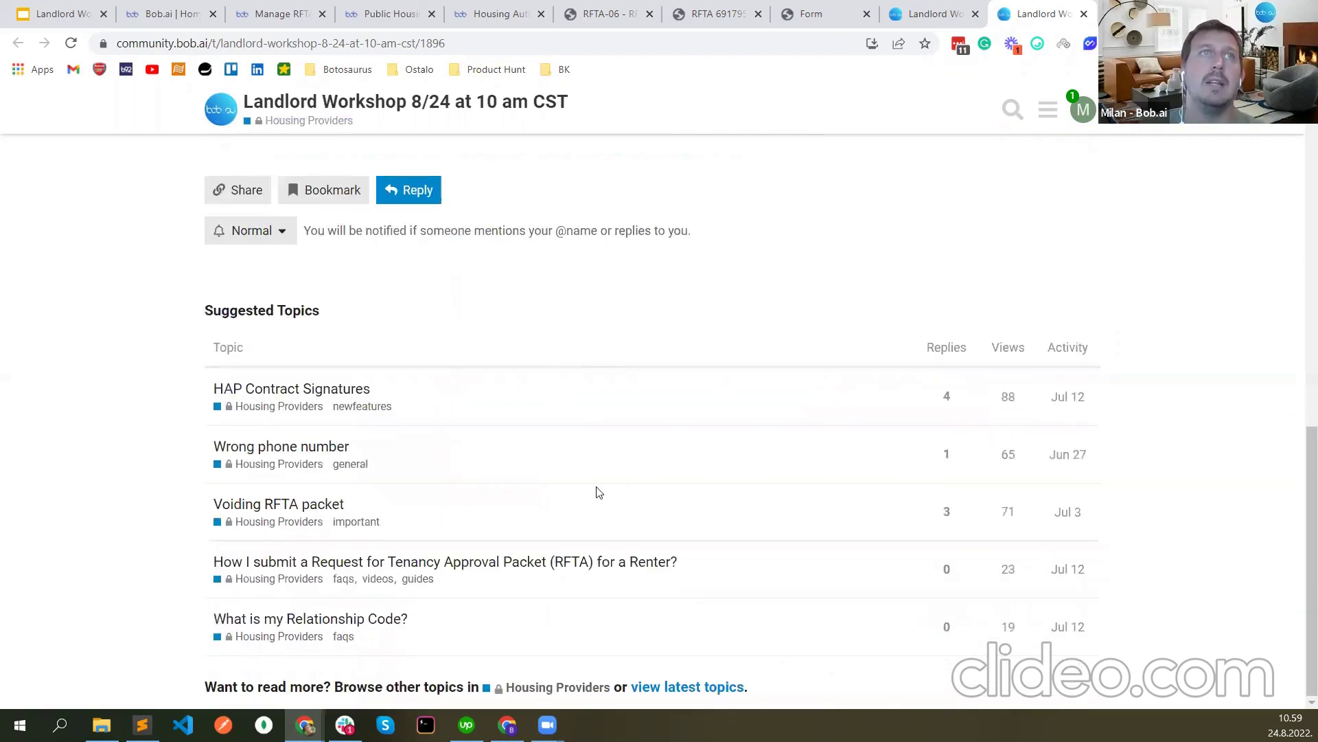
scroll(629, 394, "up", 10)
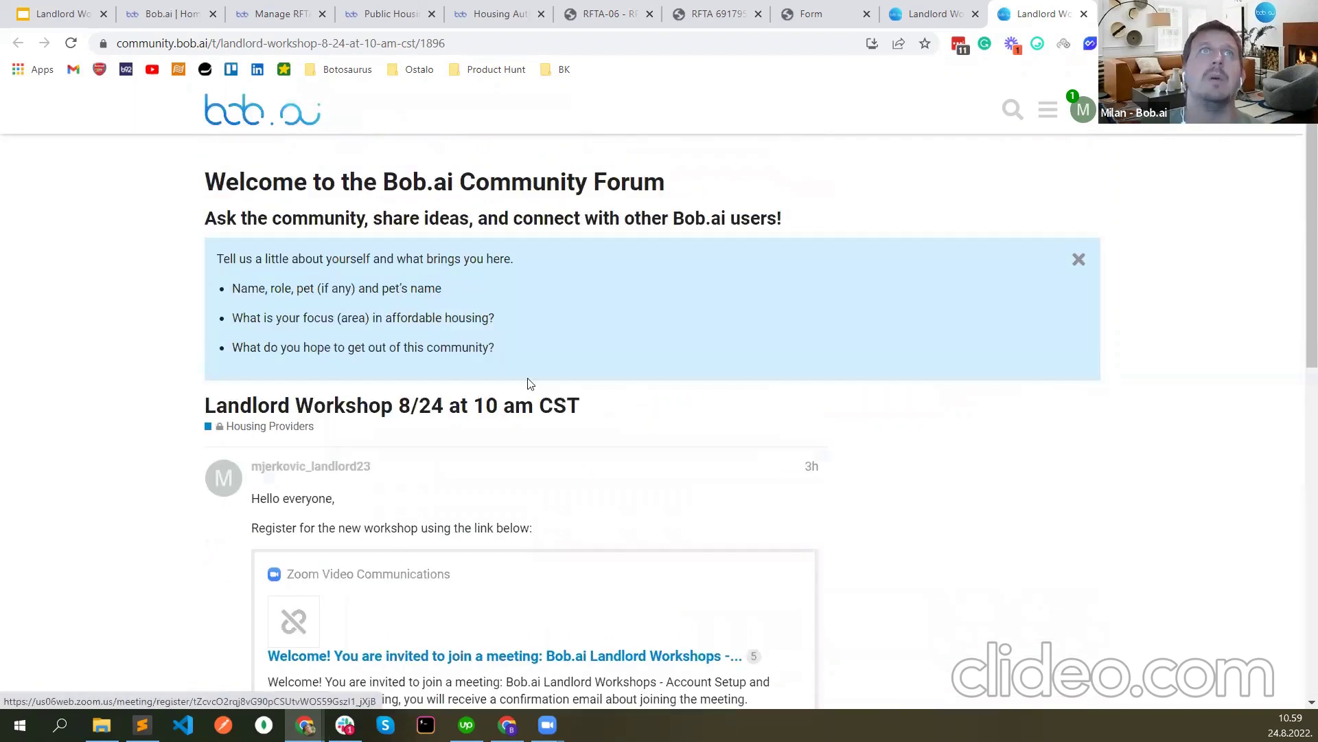
left_click(240, 131)
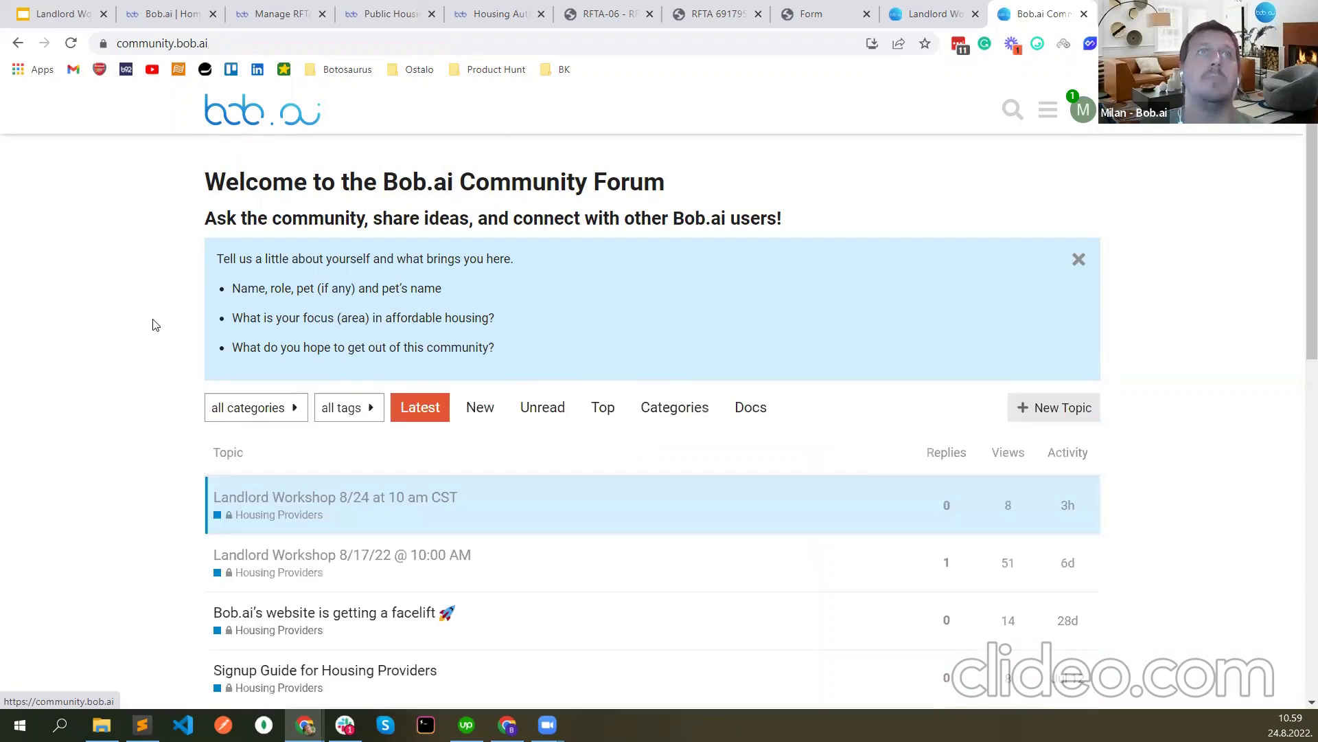
scroll(145, 382, "down", 2)
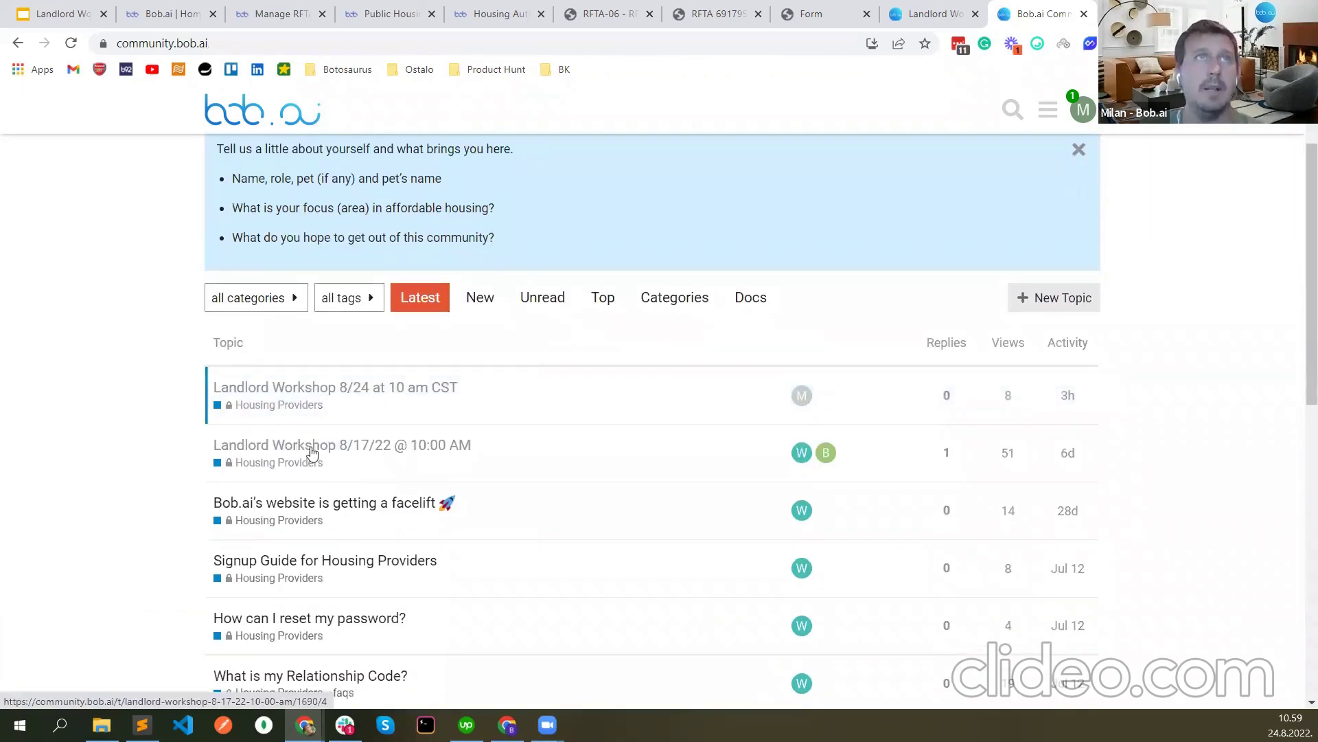
left_click(368, 447)
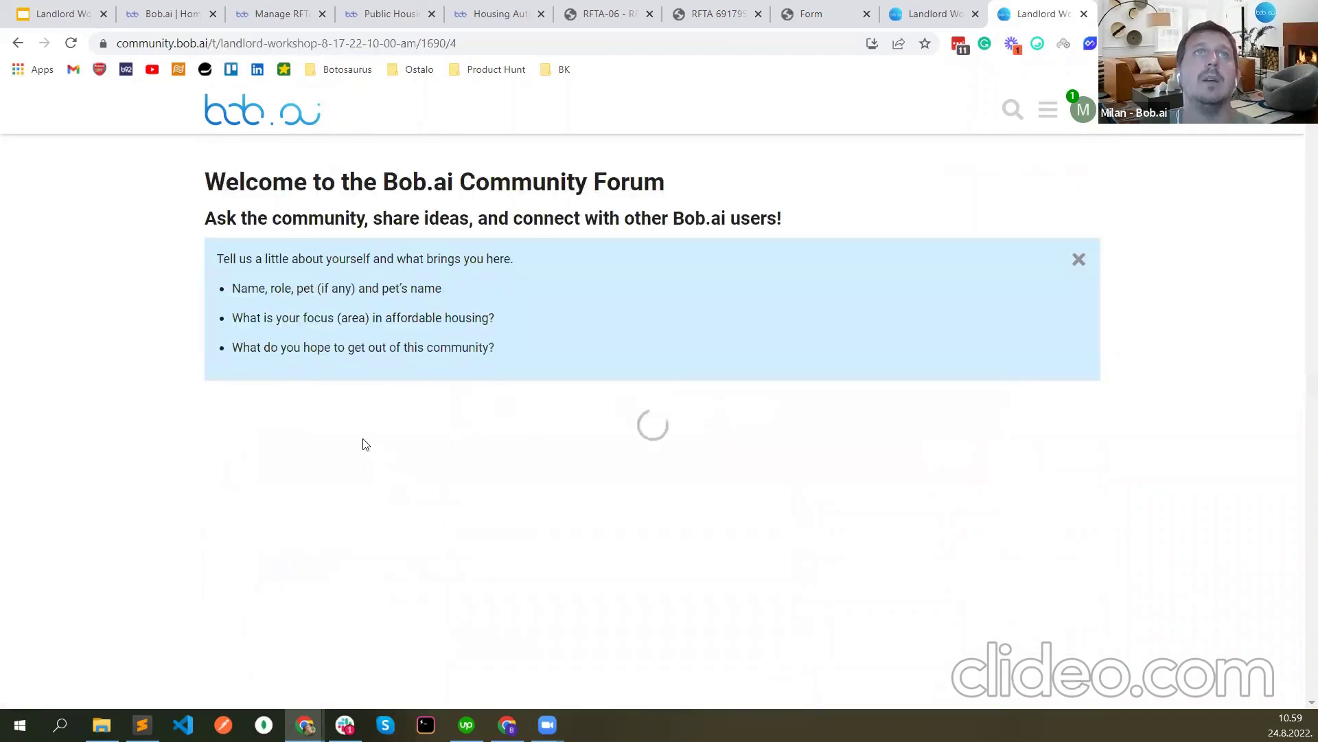
scroll(553, 407, "up", 4)
scroll(552, 407, "up", 4)
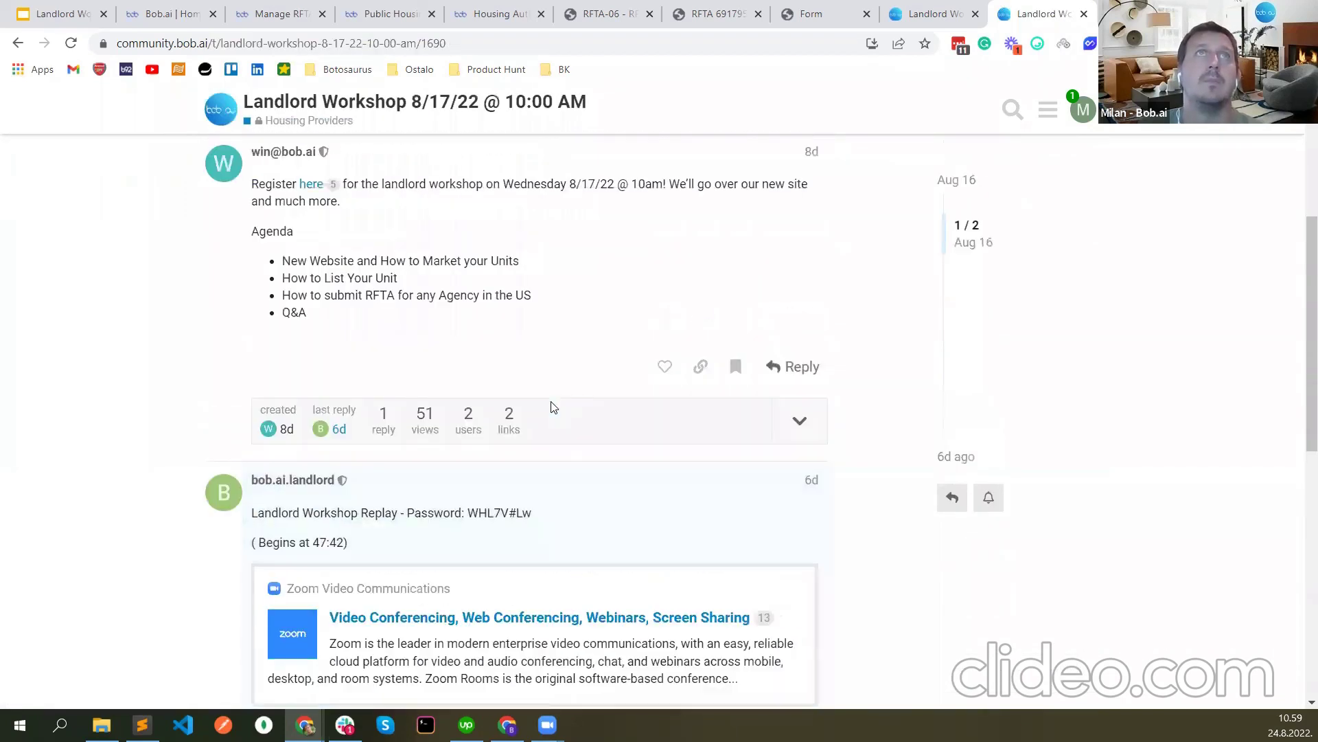
scroll(471, 549, "down", 5)
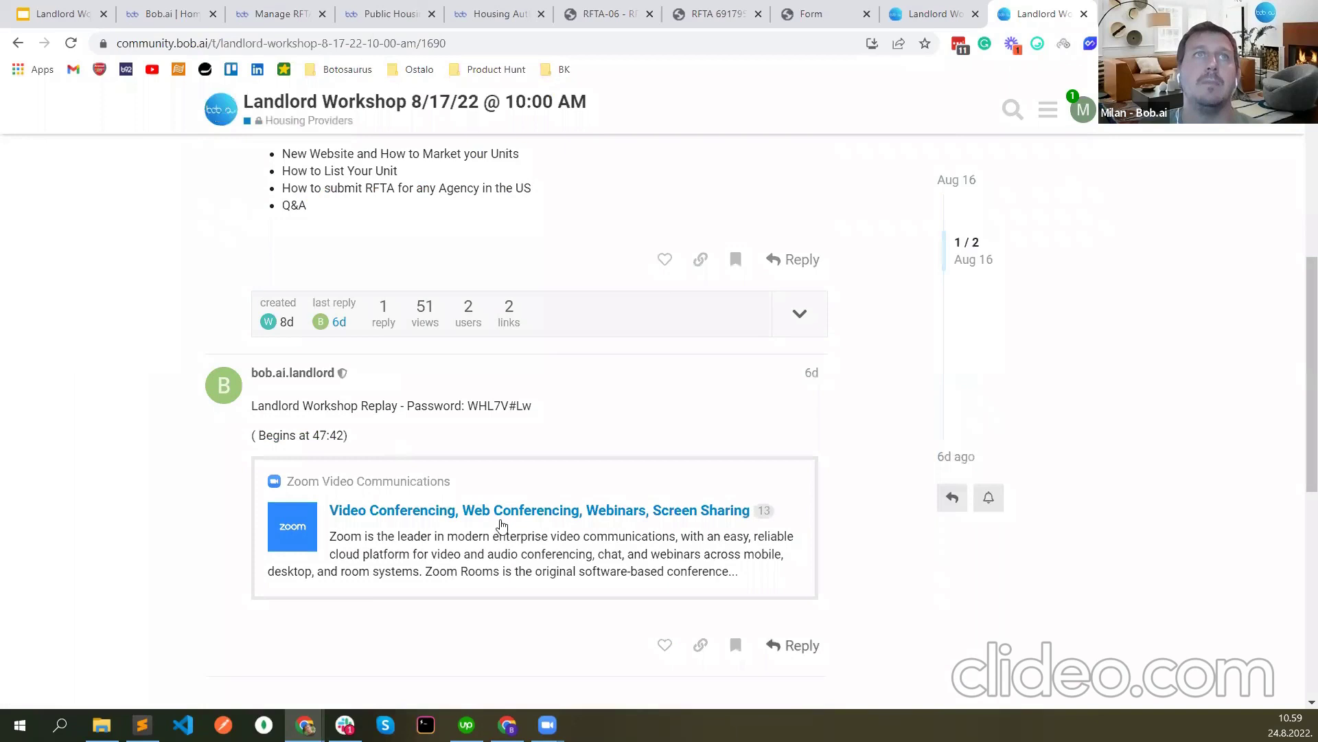